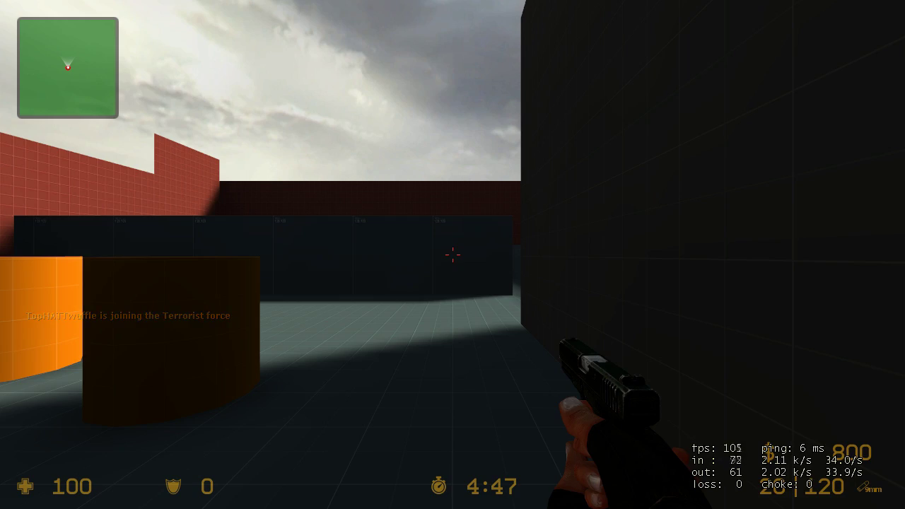
# Explore the compiled test map in game with the knife out, passing the pool, the orange cylinders and the displacement hills
pyautogui.press('3')
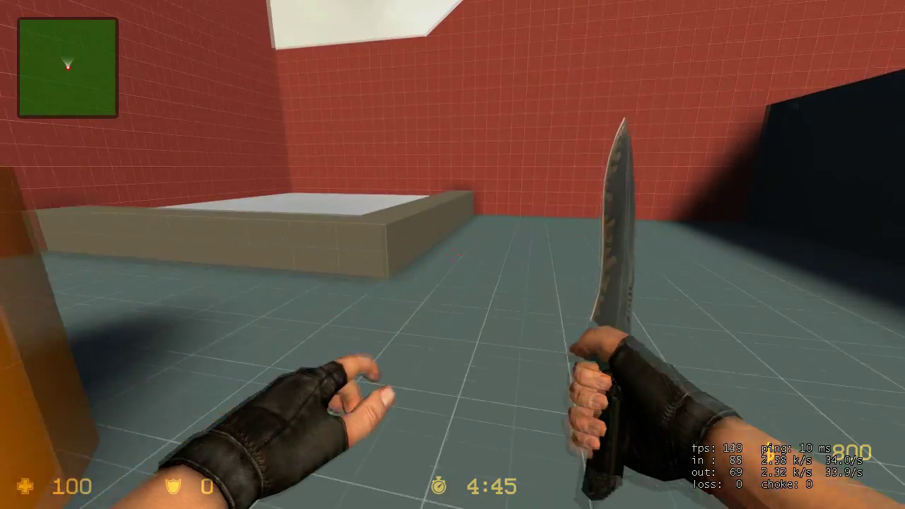
pyautogui.press('w')
pyautogui.press('space')
pyautogui.click(453, 254)
pyautogui.click(453, 254)
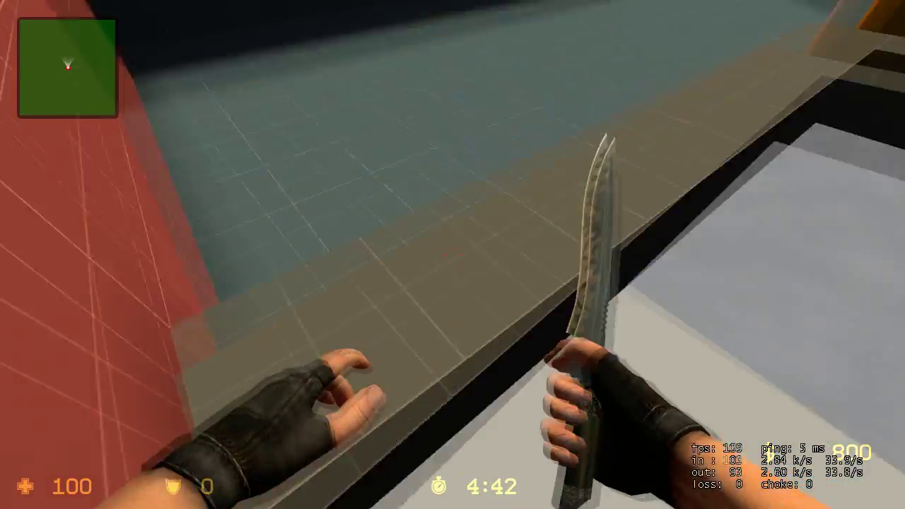
pyautogui.press('w')
pyautogui.click(453, 254)
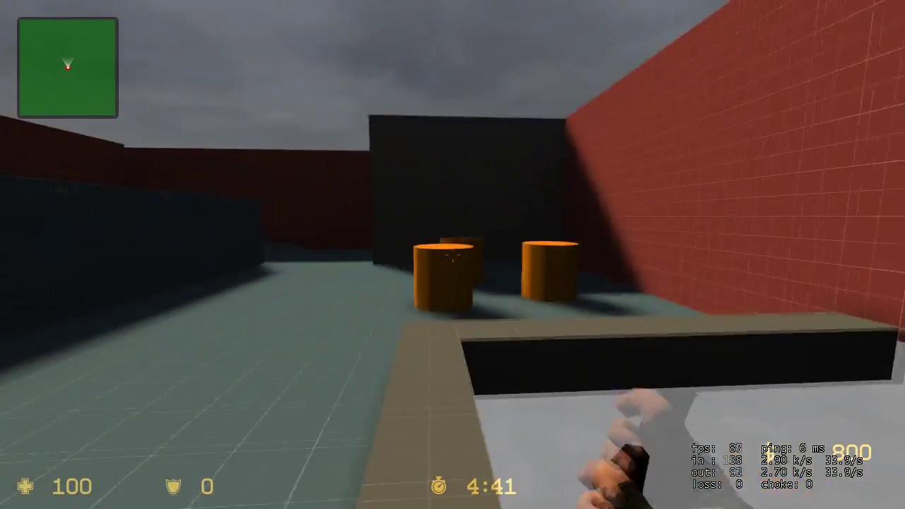
pyautogui.press('w')
pyautogui.click(452, 254)
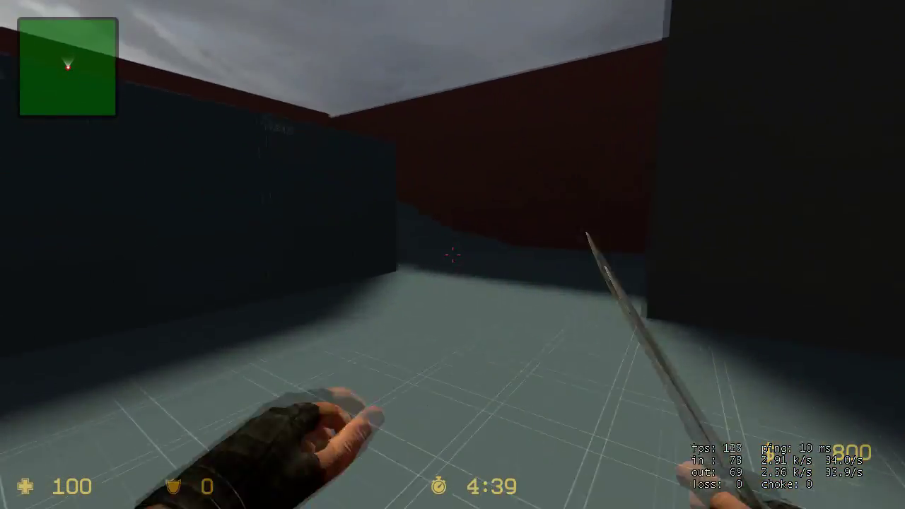
pyautogui.press('w')
pyautogui.click(453, 254)
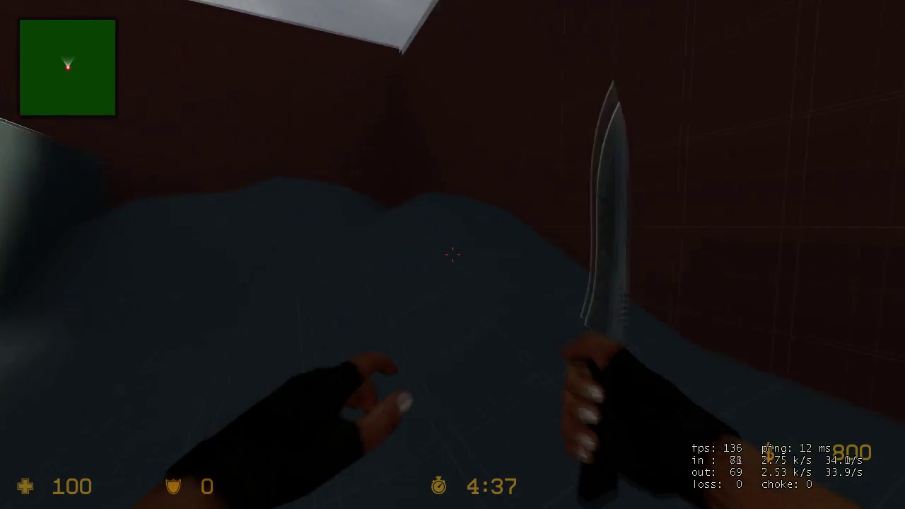
pyautogui.press('w')
pyautogui.click(453, 255)
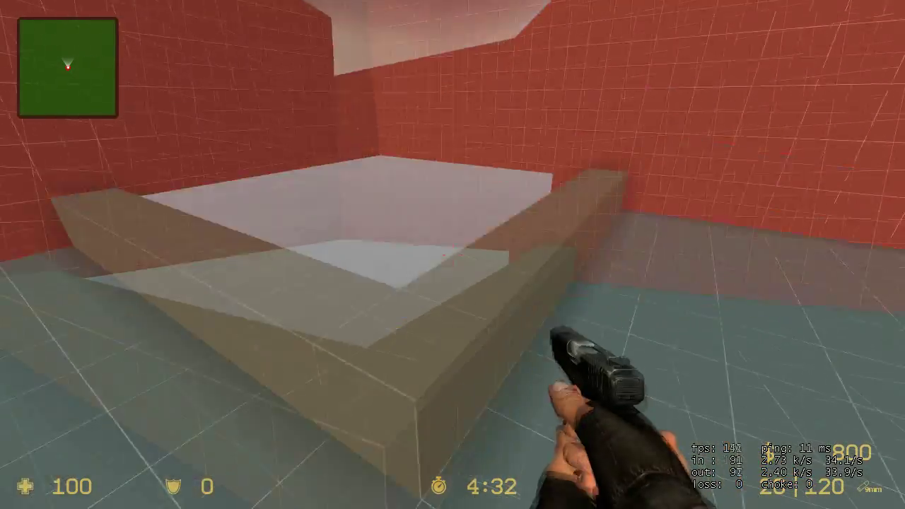
# Fire the pistol into the water of the walled pool to test its surface, and reload the weapon
pyautogui.press('w')
pyautogui.click(452, 255)
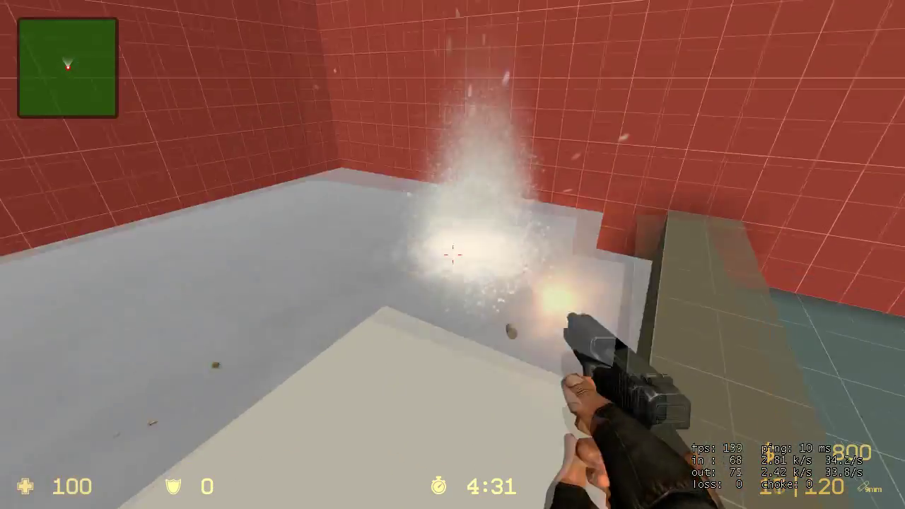
pyautogui.click(452, 255)
pyautogui.click(453, 254)
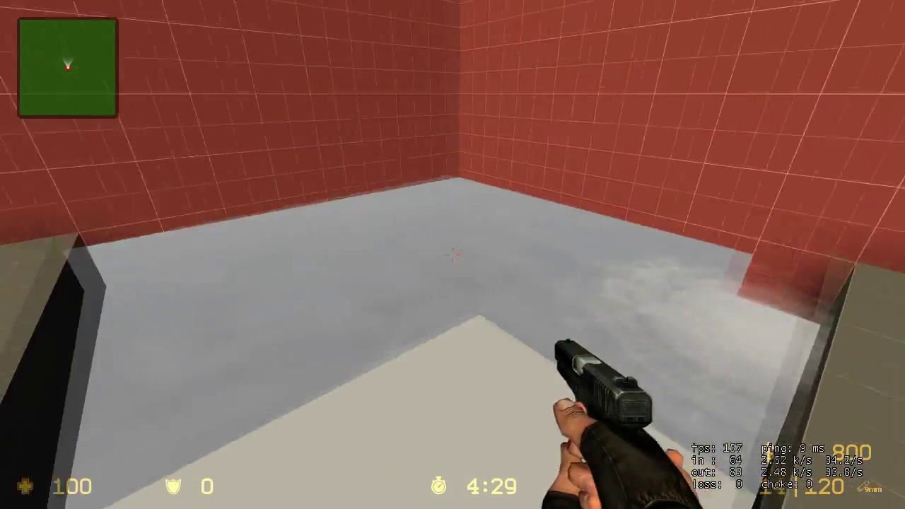
pyautogui.click(453, 255)
pyautogui.click(453, 255)
pyautogui.click(453, 254)
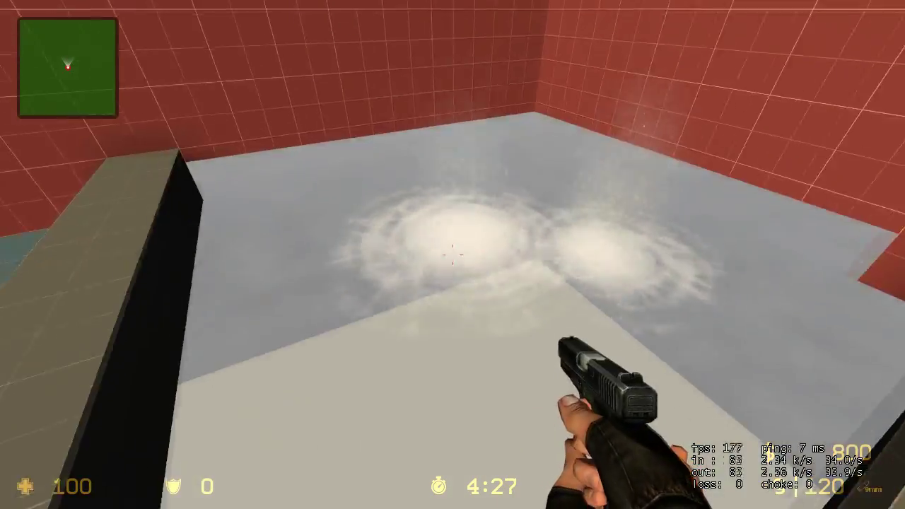
pyautogui.press('w')
pyautogui.press('space')
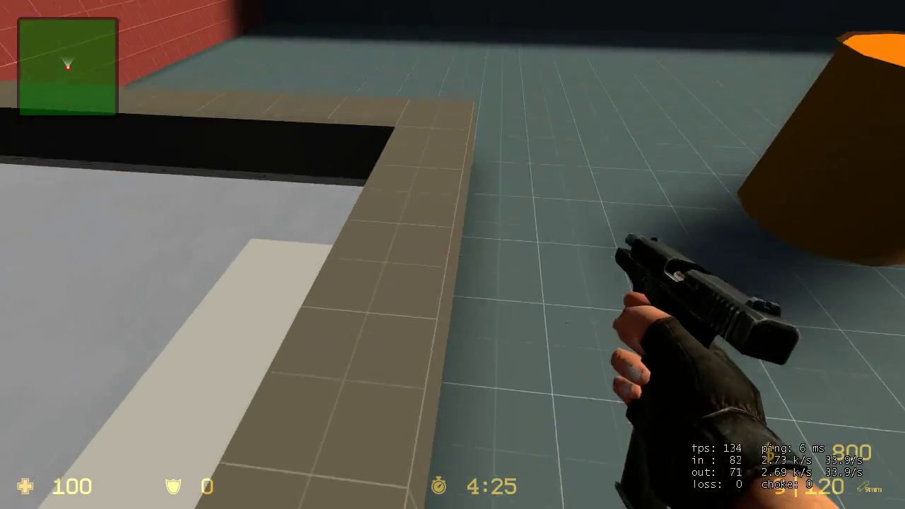
pyautogui.press('w')
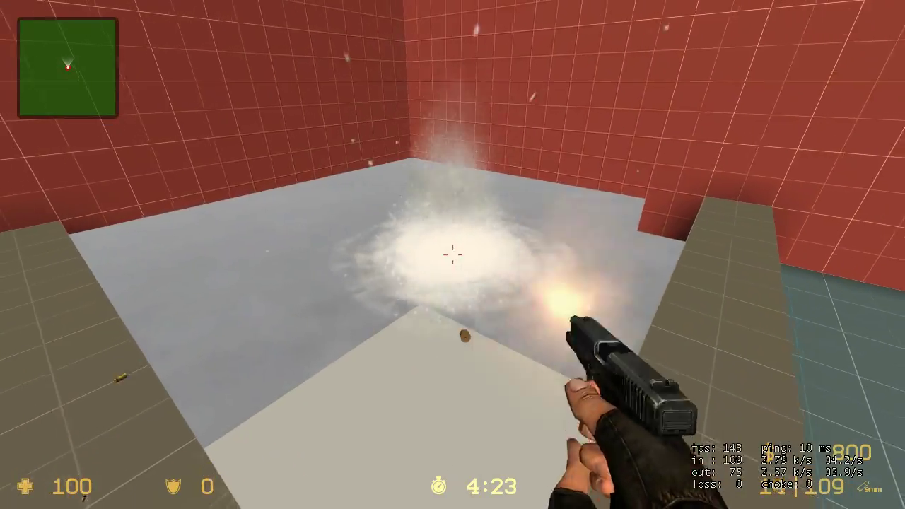
pyautogui.press('s')
pyautogui.click(453, 255)
pyautogui.click(453, 255)
pyautogui.press('r')
# Inspect the area with the mech models, the doorway and displacement hills, and return toward the pool with the knife out
pyautogui.press('w')
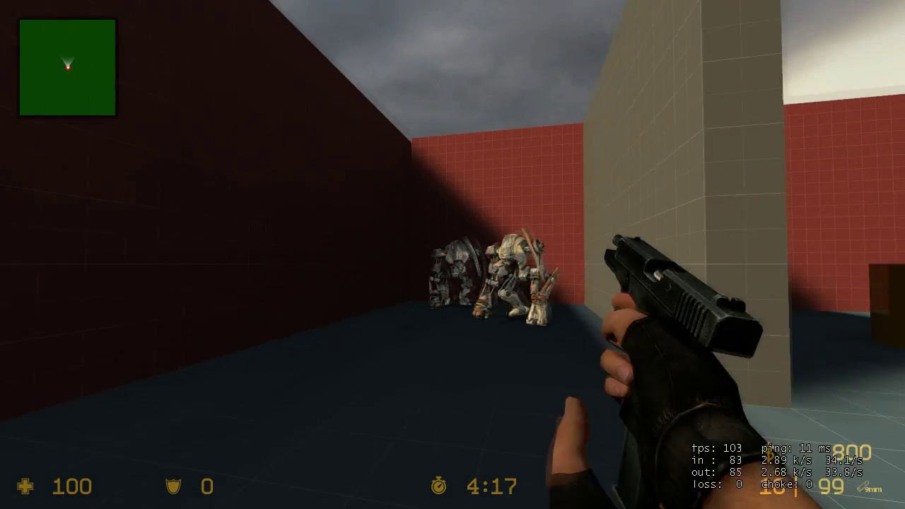
pyautogui.press('d')
pyautogui.press('w')
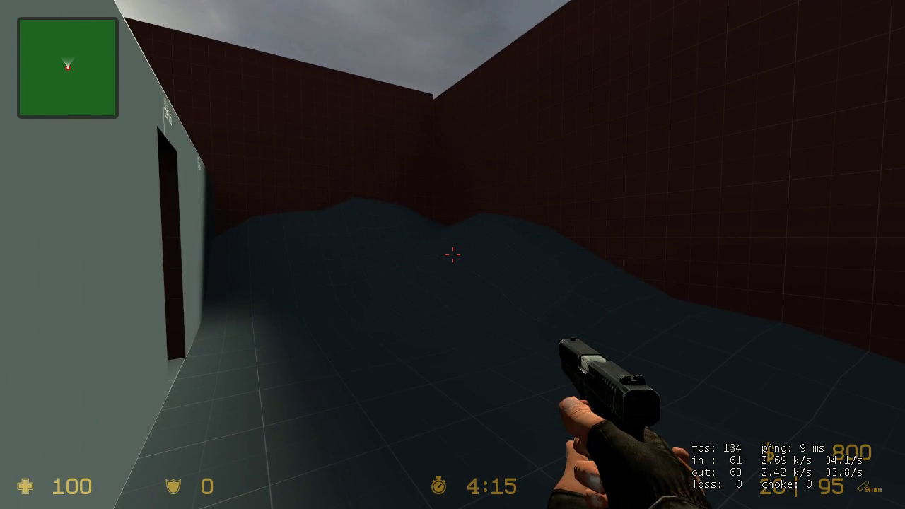
pyautogui.press('d')
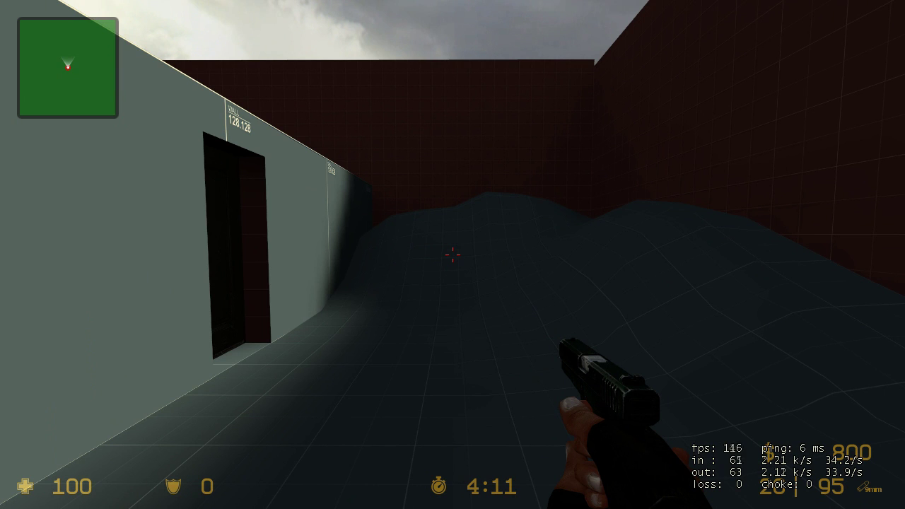
pyautogui.press('w')
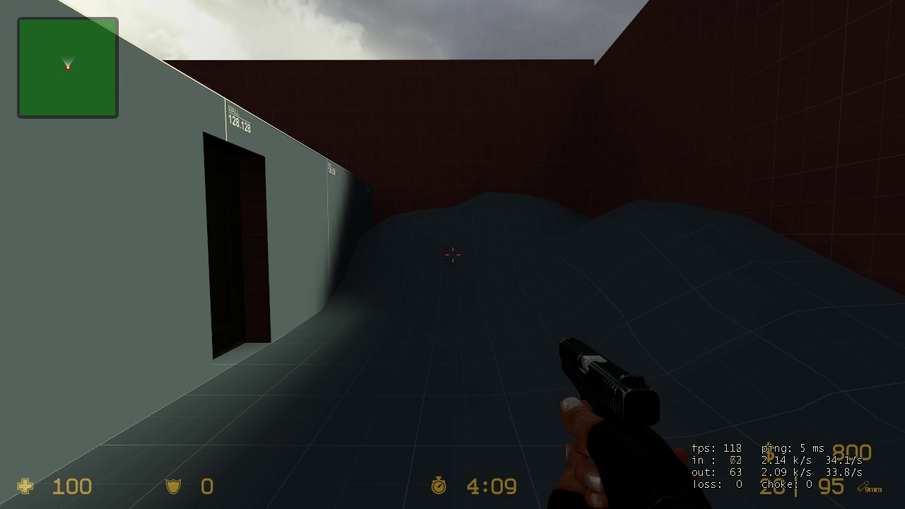
pyautogui.press('3')
pyautogui.press('w')
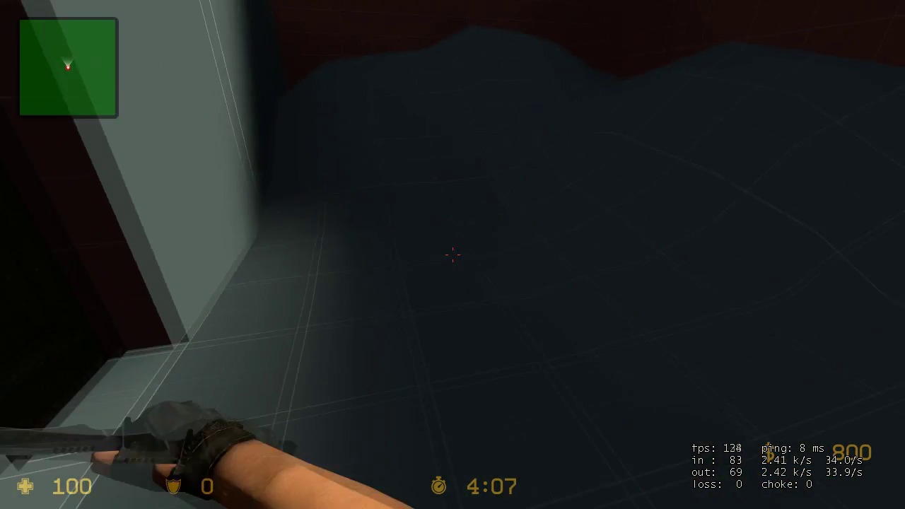
pyautogui.press('w')
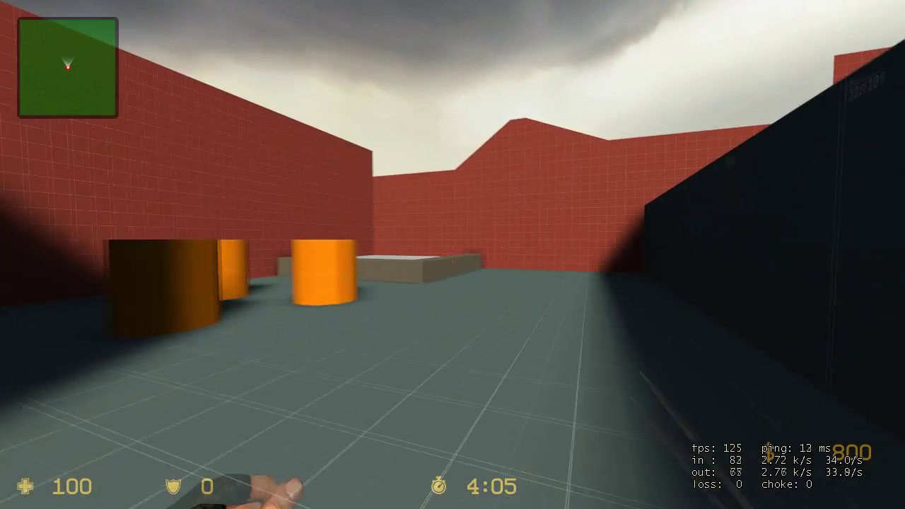
pyautogui.press('3')
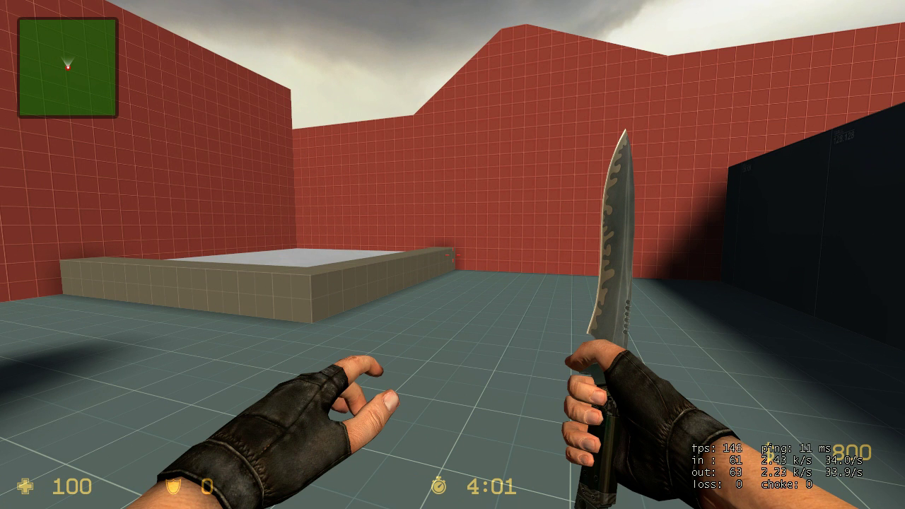
# Switch to Hammer and examine the pool, the cylinders and the dividing wall of Opti.vmf in the 3D view
pyautogui.hotkey('alt', 'Tab')
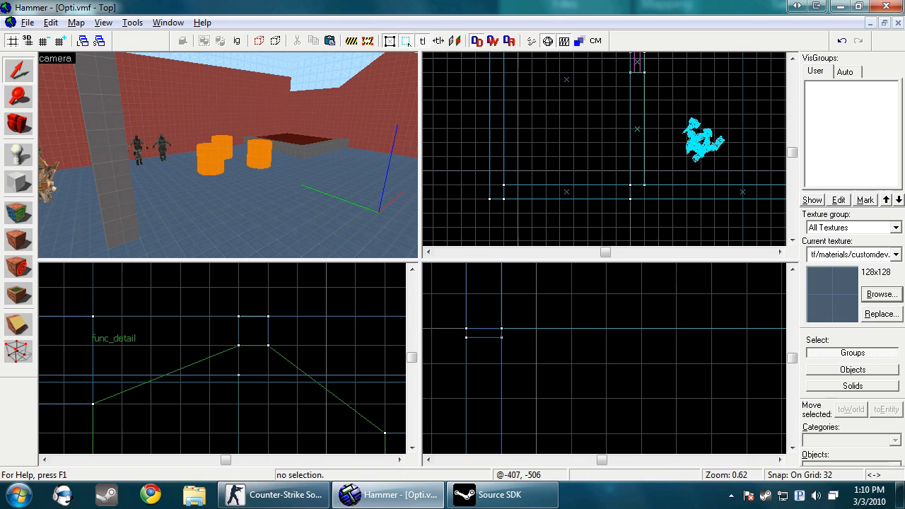
pyautogui.press('w')
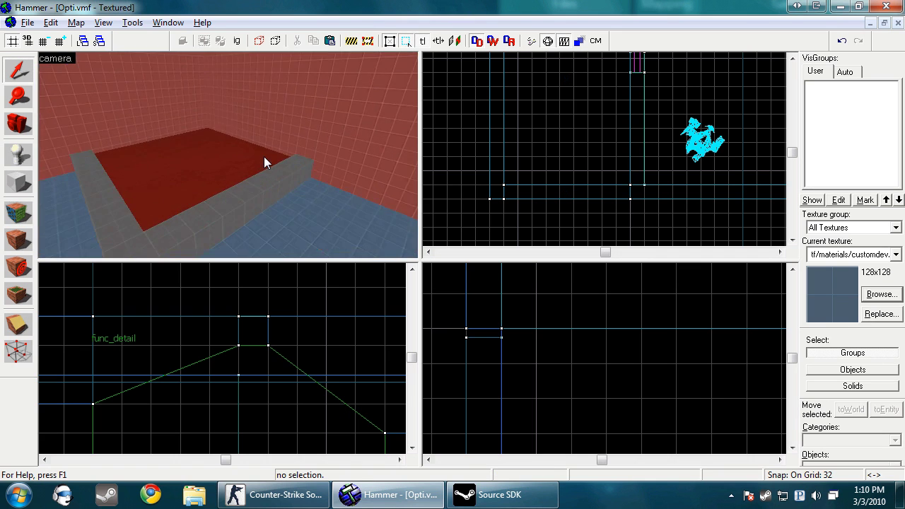
pyautogui.press('Up')
pyautogui.press('Up')
pyautogui.press('Up')
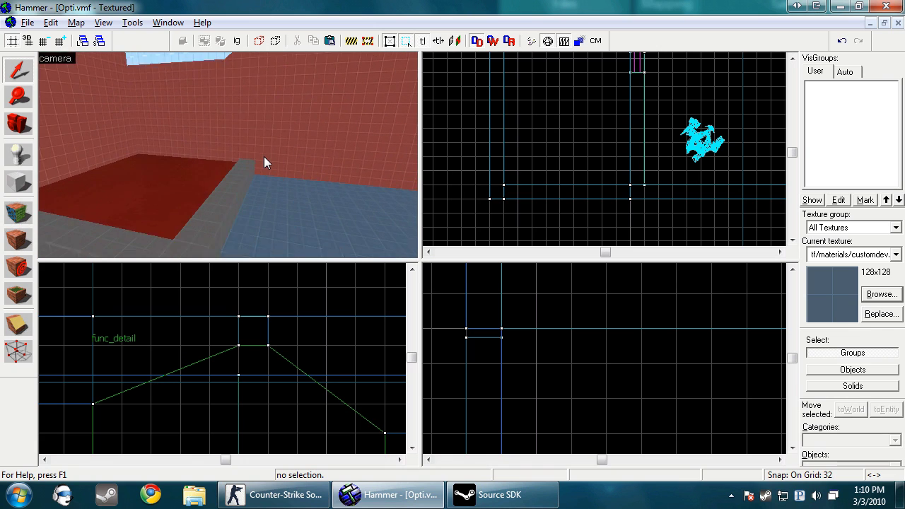
pyautogui.press('s')
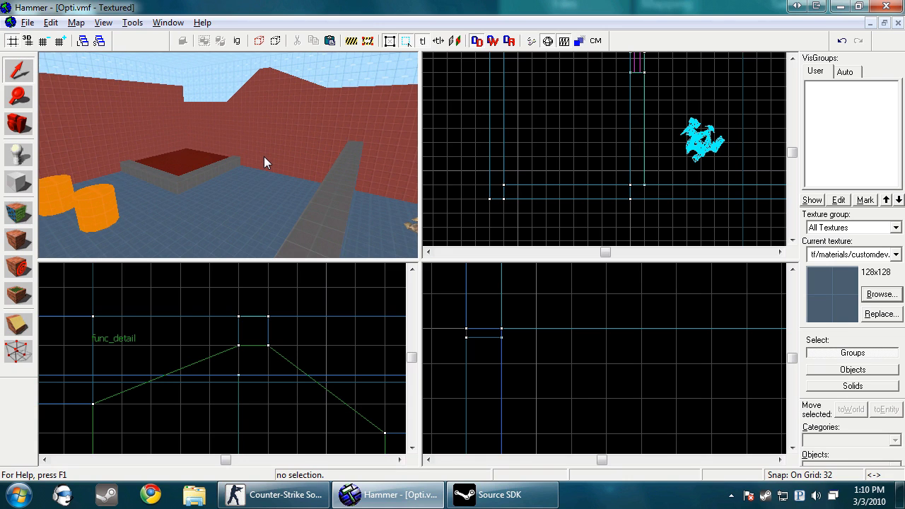
pyautogui.press('Left')
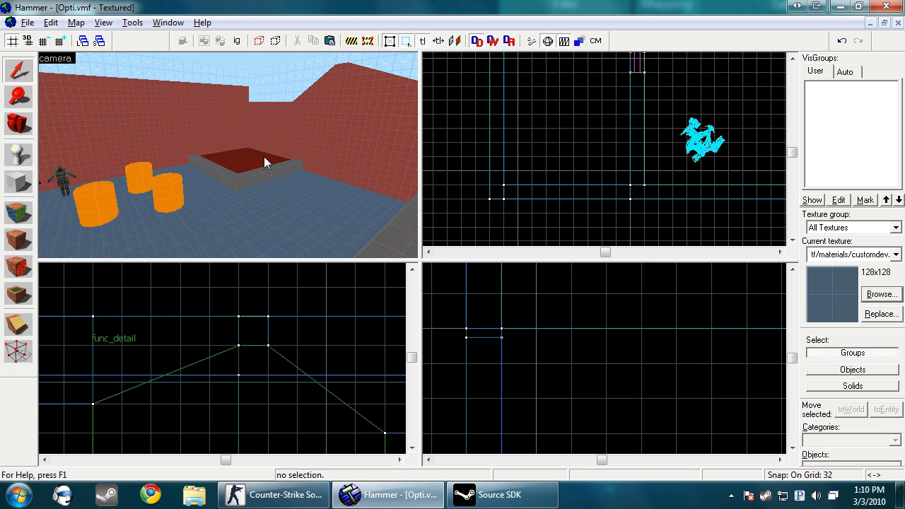
pyautogui.press('d')
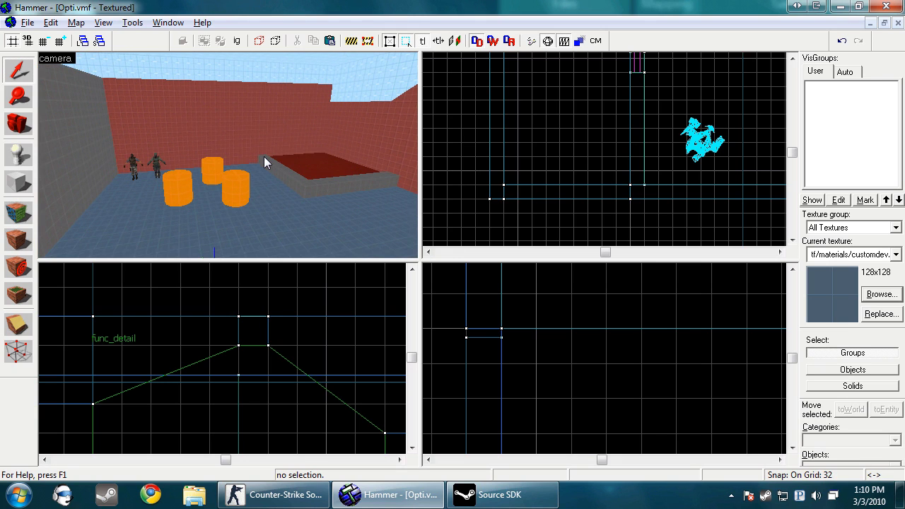
pyautogui.press('w')
pyautogui.press('w')
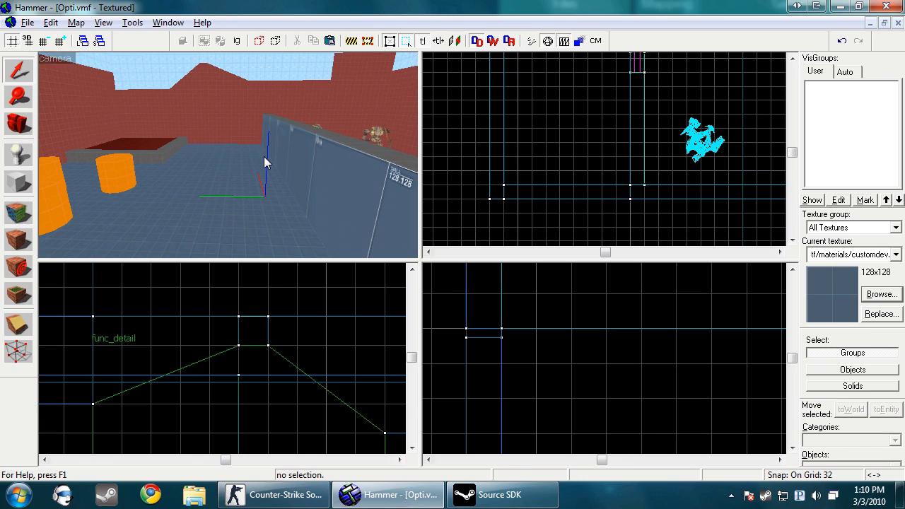
pyautogui.press('w')
pyautogui.press('d')
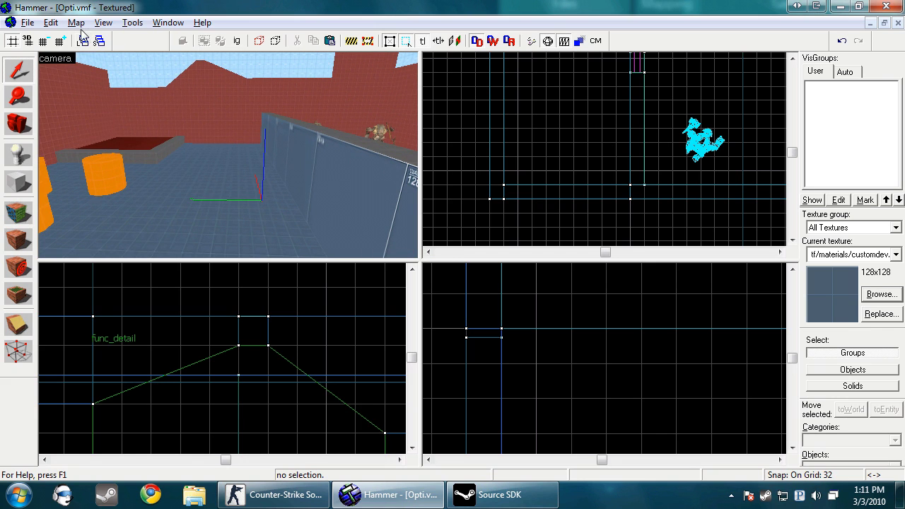
# Load the map's default pointfile, Opti.lin, and examine the red leak line around the doorway in the top view
pyautogui.click(75, 23)
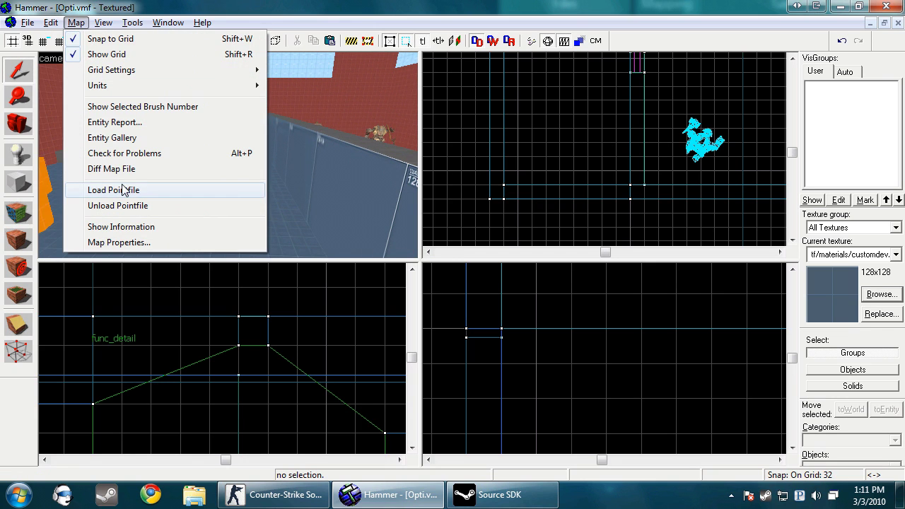
pyautogui.click(121, 189)
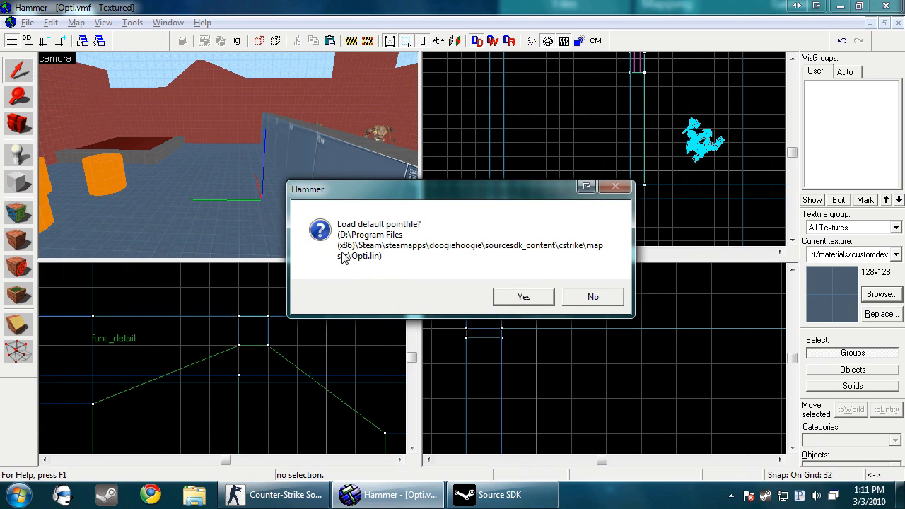
pyautogui.click(524, 296)
pyautogui.scroll(-2, 599, 172)
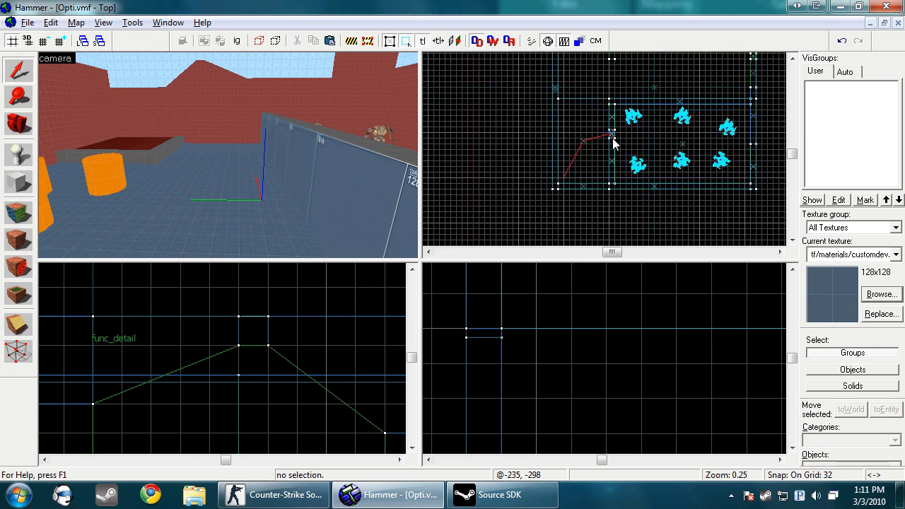
pyautogui.scroll(4, 614, 138)
pyautogui.scroll(1, 612, 142)
pyautogui.scroll(-2, 611, 149)
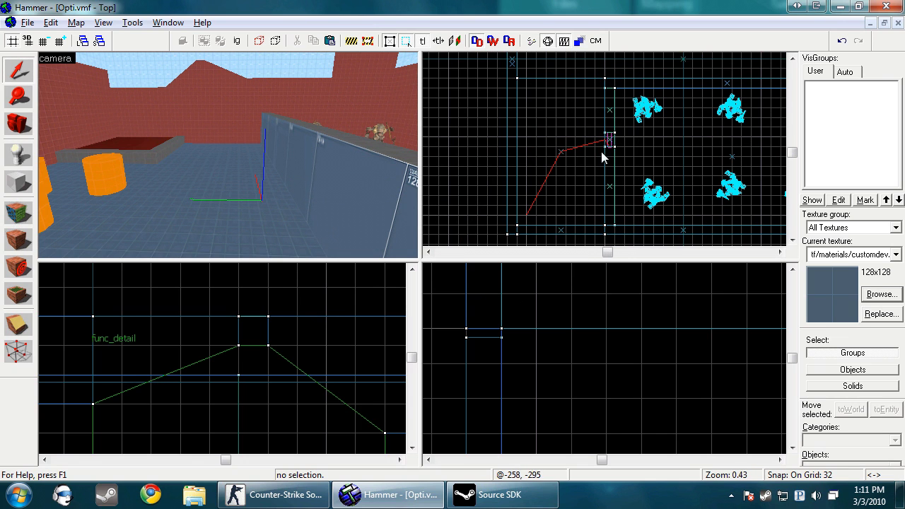
# Trace the red leak line in the 3D view from the doorway down beneath the displacement floor
pyautogui.press('w')
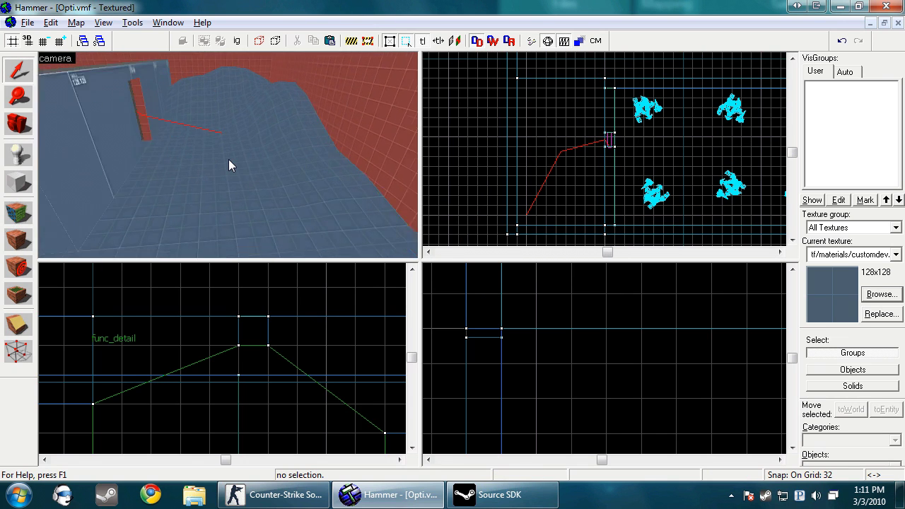
pyautogui.press('Up')
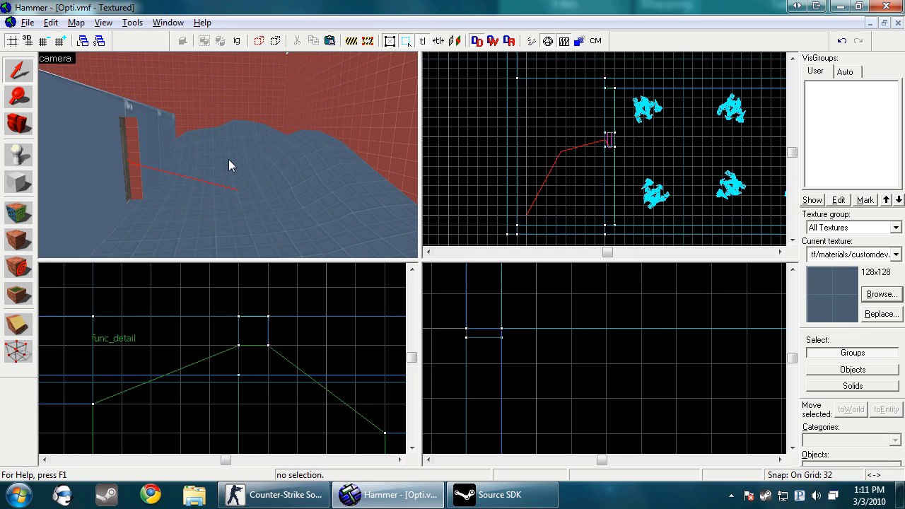
pyautogui.press('pagedown')
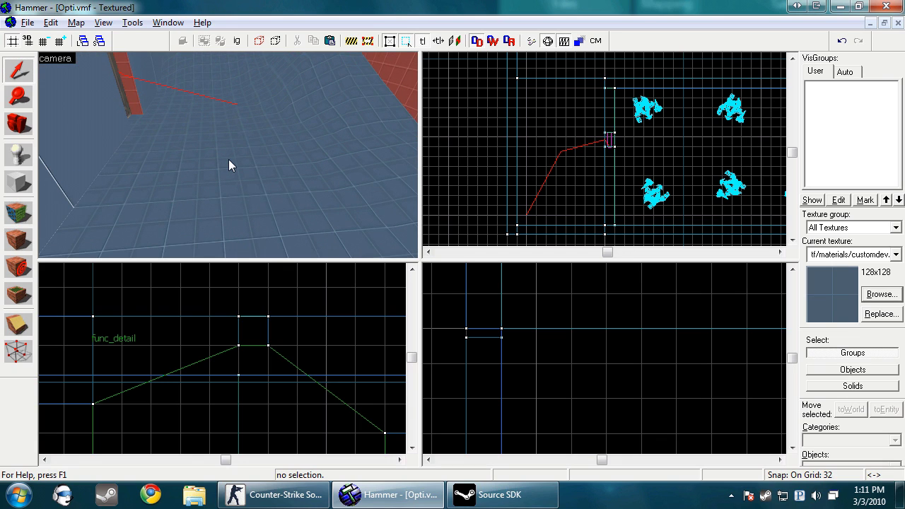
pyautogui.press('w')
pyautogui.press('Up')
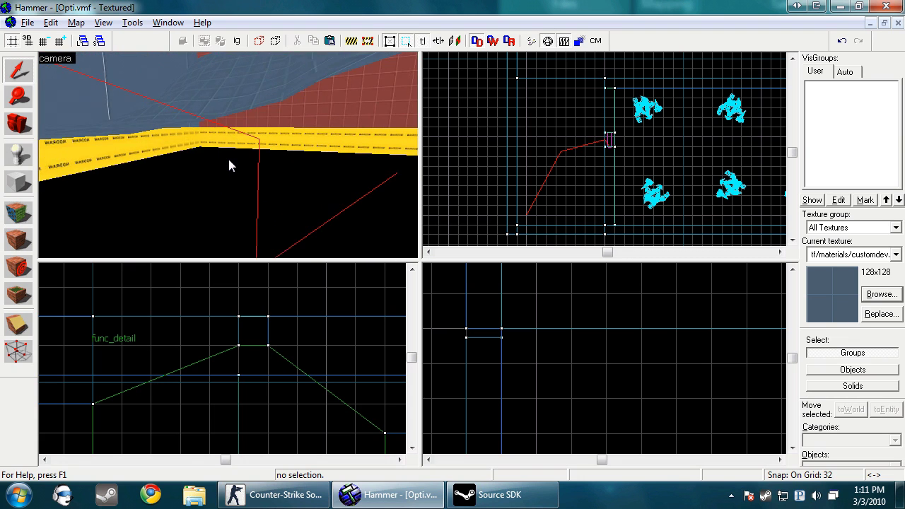
pyautogui.press('s')
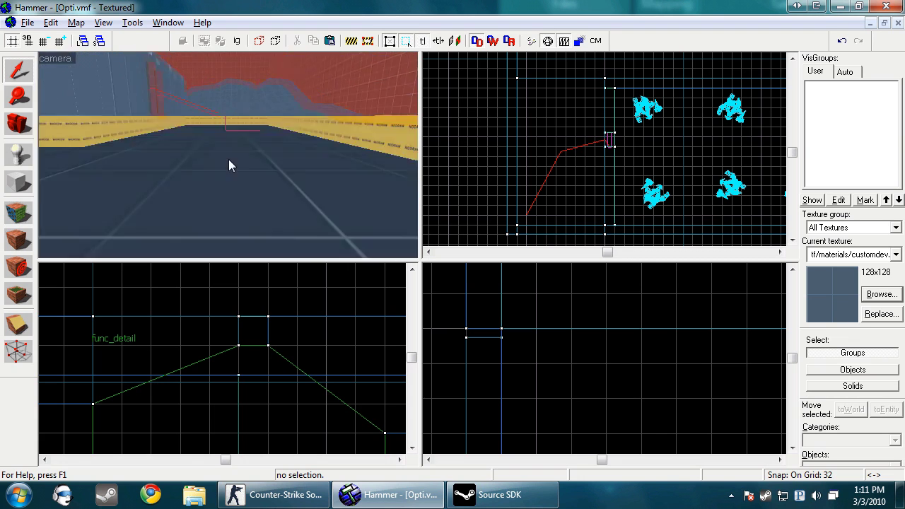
# Examine the hilly displacement floor beyond the doorway and check its extent in the top view
pyautogui.press('w')
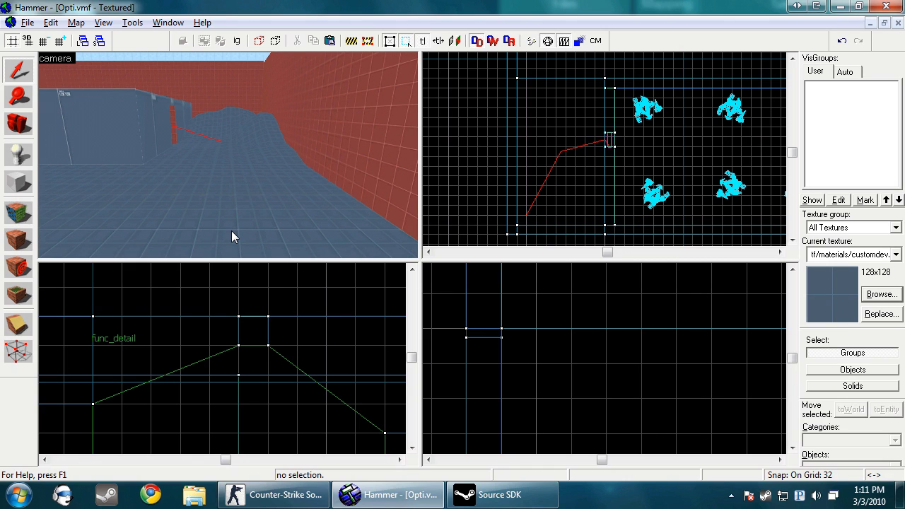
pyautogui.press('pageup')
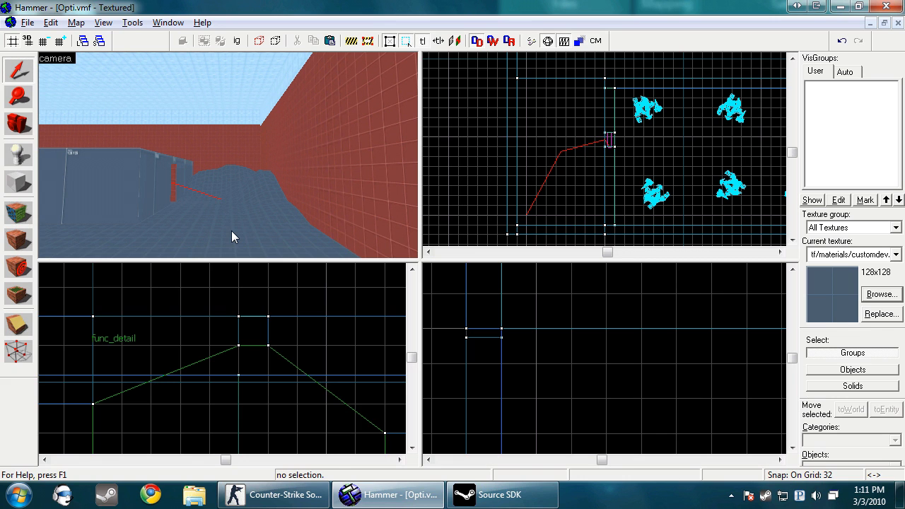
pyautogui.click(232, 231)
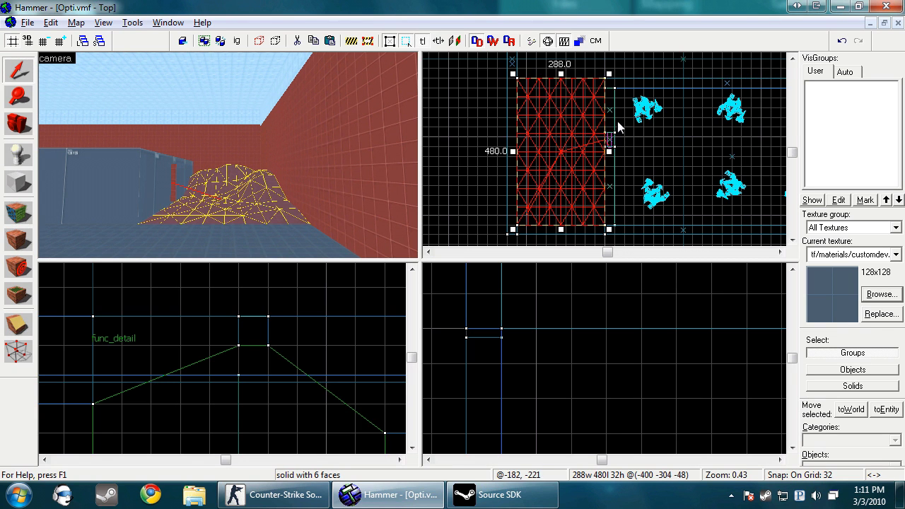
pyautogui.scroll(-4, 614, 106)
pyautogui.press('Delete')
pyautogui.scroll(6, 607, 81)
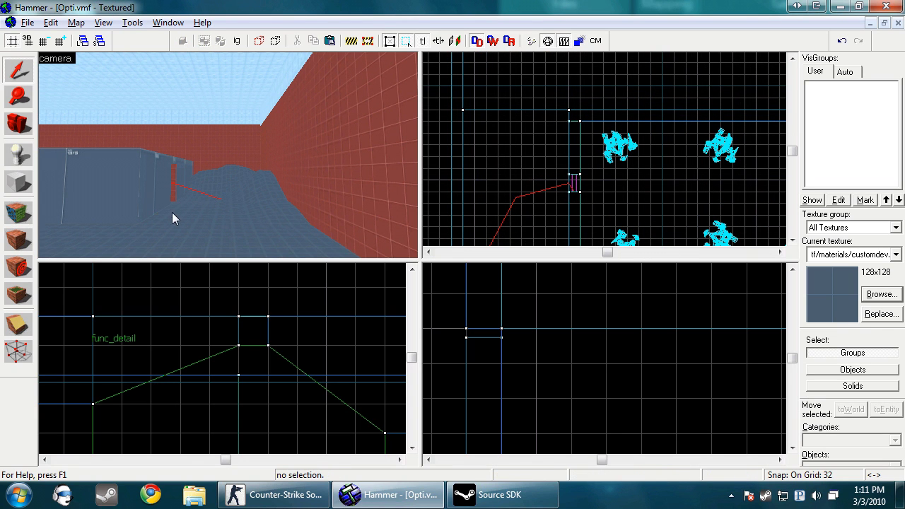
# Delete the hilly displacement floor to expose the area beneath it, and undo the deletion
pyautogui.click(172, 212)
pyautogui.press('w')
pyautogui.press('Delete')
pyautogui.press('Down')
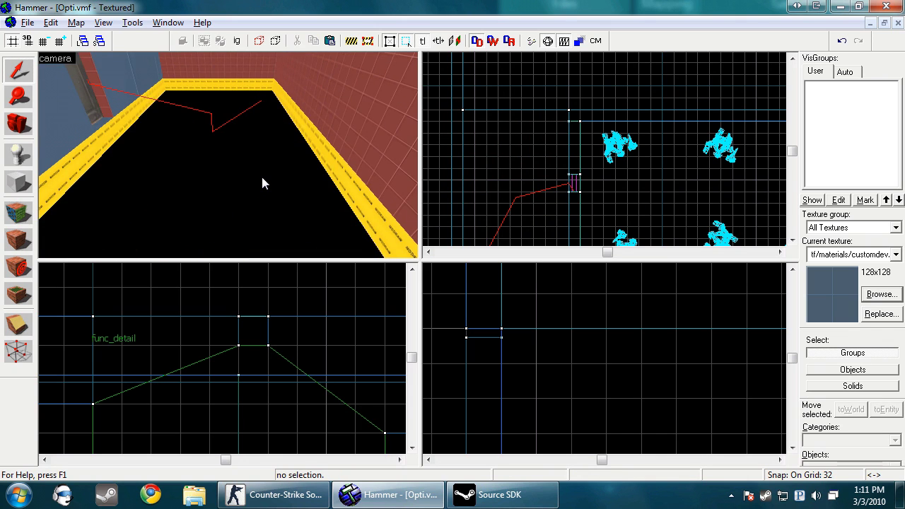
pyautogui.press('Down')
pyautogui.hotkey('ctrl', 'z')
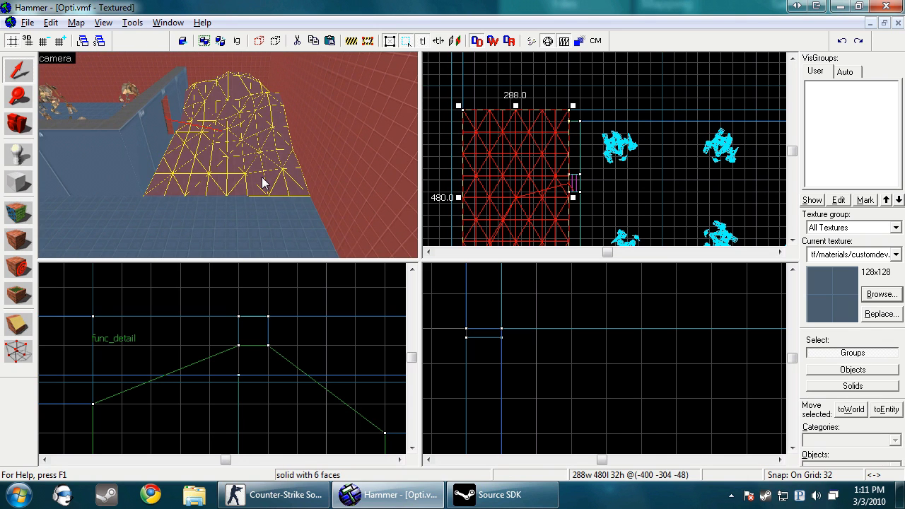
# Stretch the 288 by 32 nodraw brush at the displacement's short end across the whole area beneath the displacement
pyautogui.scroll(6, 262, 177)
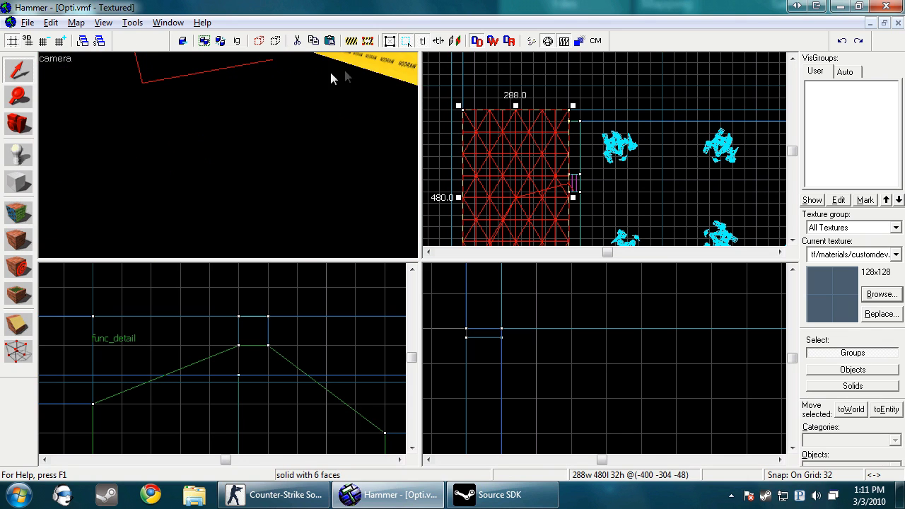
pyautogui.click(364, 61)
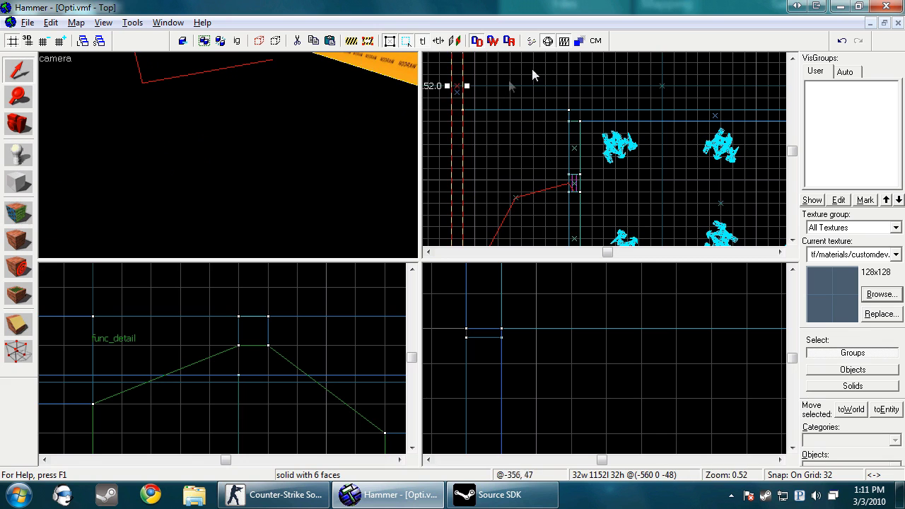
pyautogui.scroll(-4, 212, 107)
pyautogui.click(209, 97)
pyautogui.scroll(-5, 535, 107)
pyautogui.scroll(4, 529, 145)
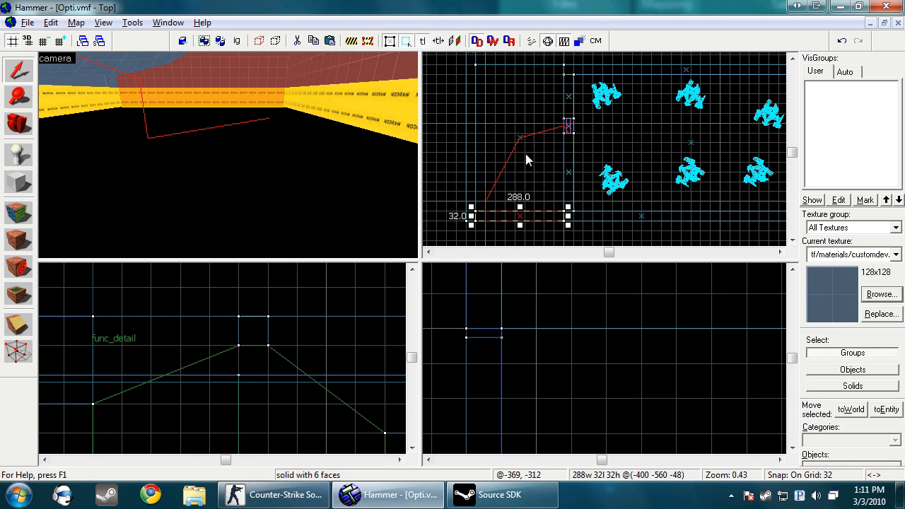
pyautogui.moveTo(520, 208); pyautogui.dragTo(507, 63)
pyautogui.press('Escape')
# Delete the surface covering the stretched nodraw brush to check beneath it, and undo the deletion
pyautogui.scroll(-5, 222, 97)
pyautogui.click(231, 95)
pyautogui.press('Delete')
pyautogui.hotkey('ctrl', 'z')
# Try the tools/toolsnodraw texture on the floor face in the displacement area, undo it, and close the face editing sheet
pyautogui.click(21, 155)
pyautogui.click(19, 211)
pyautogui.moveTo(135, 138); pyautogui.dragTo(166, 162)
pyautogui.click(170, 143)
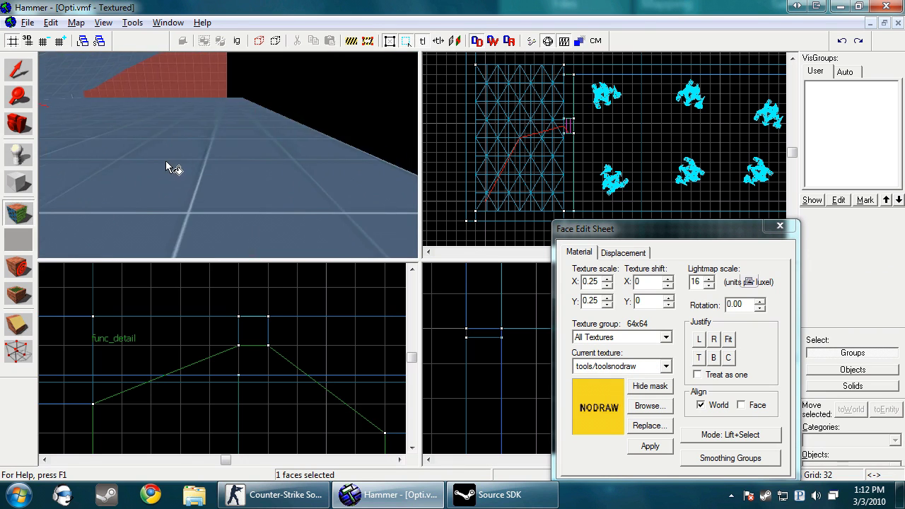
pyautogui.rightClick(165, 162)
pyautogui.scroll(-5, 151, 141)
pyautogui.scroll(-2, 154, 143)
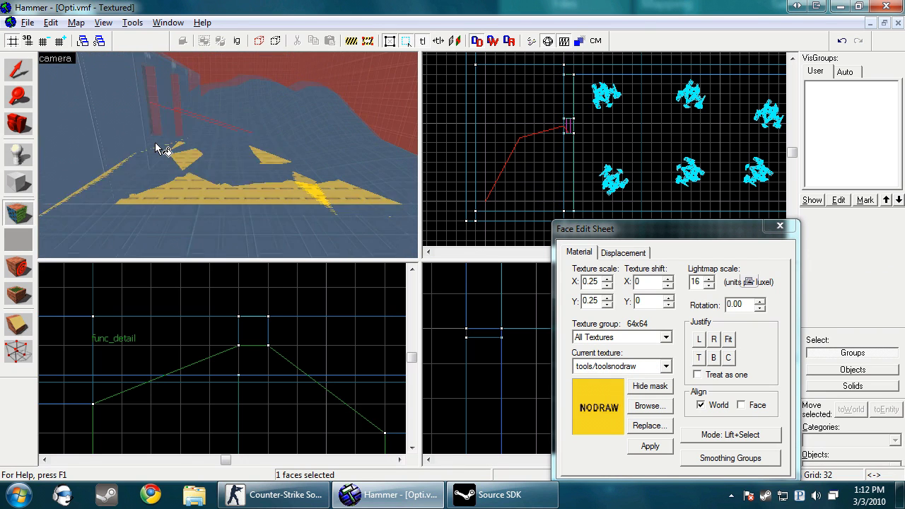
pyautogui.hotkey('ctrl', 'z')
pyautogui.scroll(3, 271, 145)
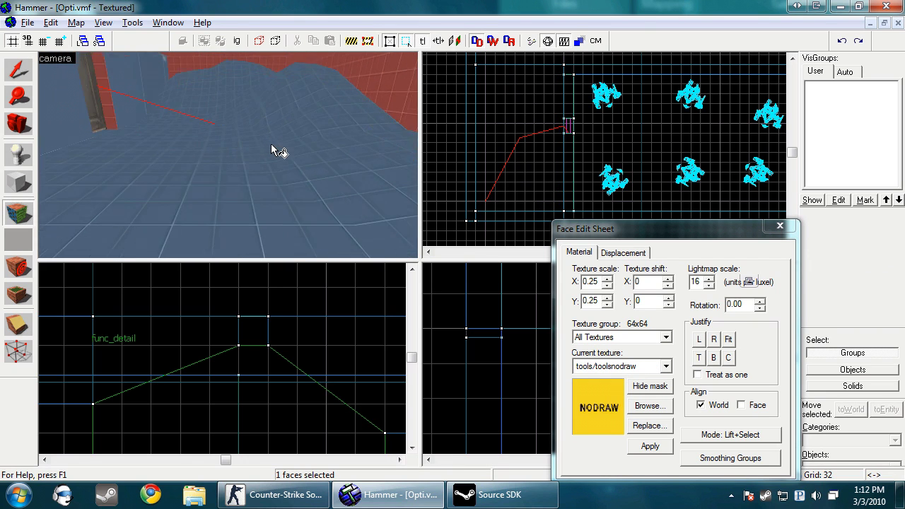
pyautogui.press('s')
pyautogui.press('d')
pyautogui.click(791, 216)
pyautogui.click(781, 226)
# Examine the overall map layout in the top view and the floor around the displacement in the 3D view
pyautogui.scroll(-2, 563, 156)
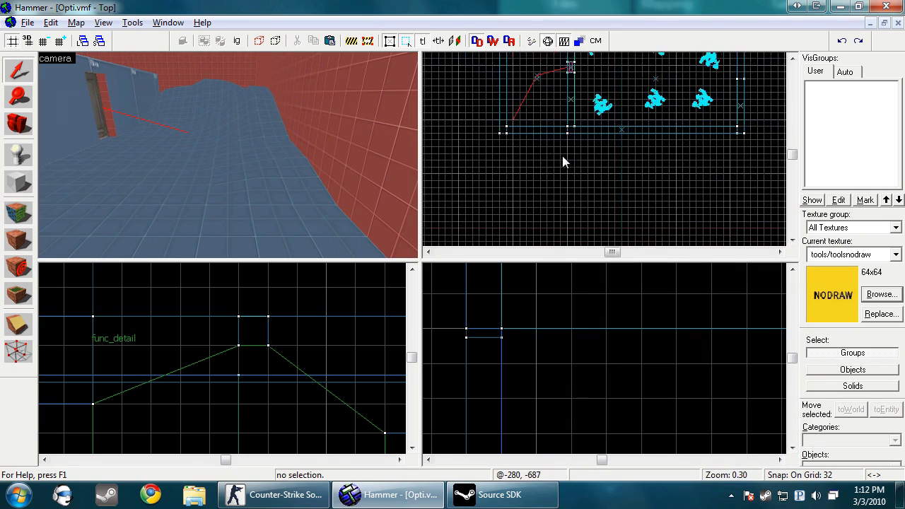
pyautogui.scroll(-4, 566, 144)
pyautogui.scroll(-6, 566, 90)
pyautogui.scroll(7, 564, 88)
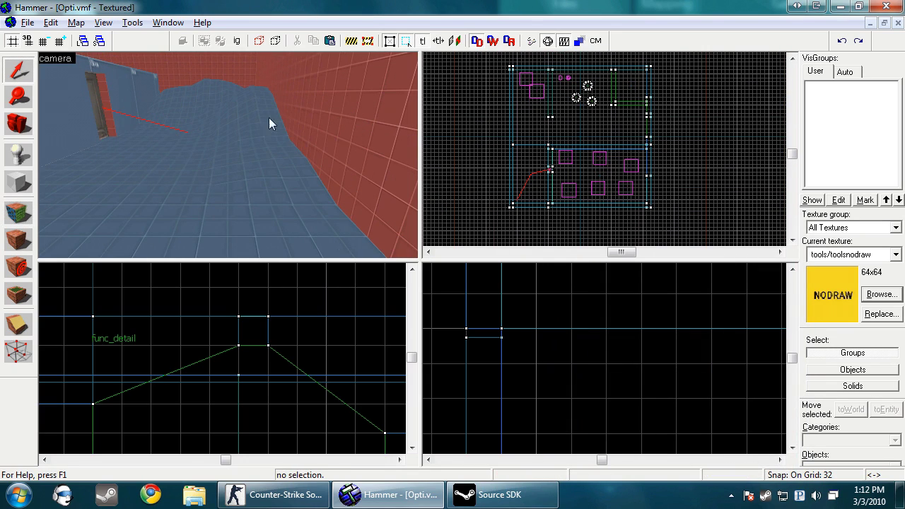
pyautogui.press('z')
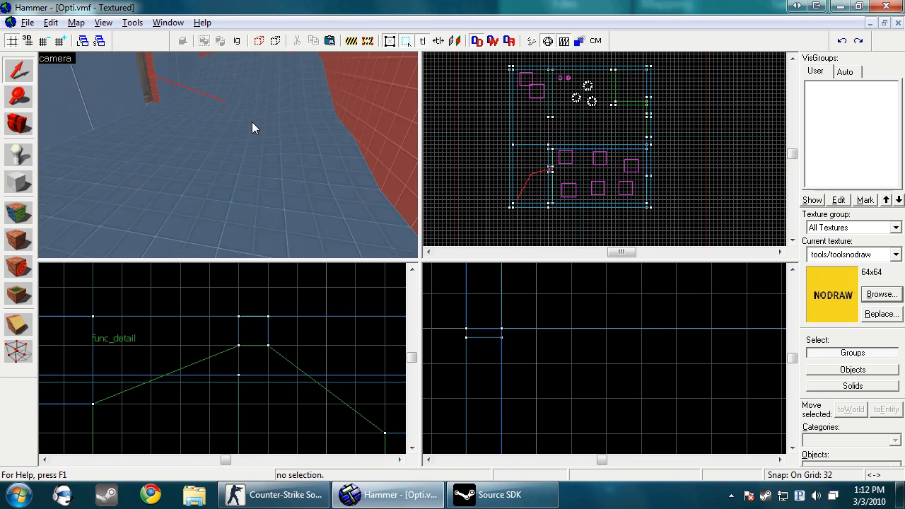
pyautogui.press('z')
pyautogui.press('z')
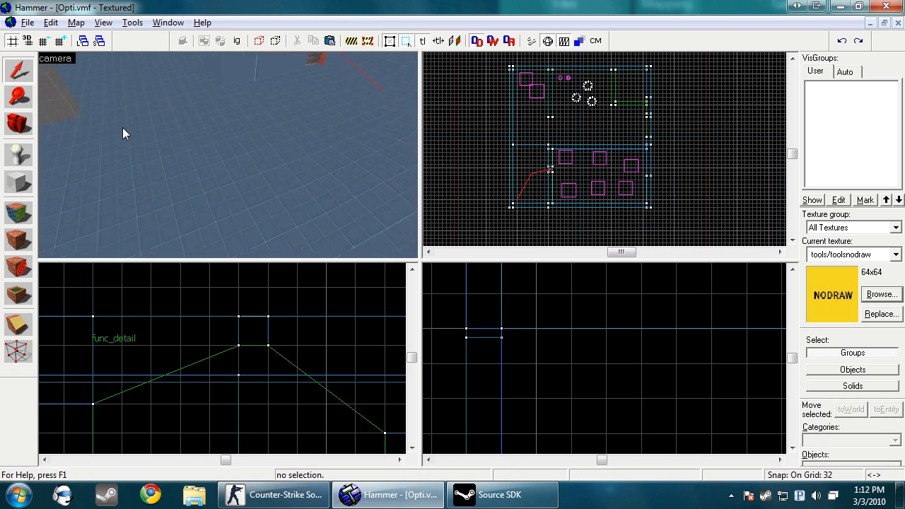
pyautogui.press('z')
# Select the freestanding wall beside the mech models and sample the dev/dev_measuregeneric texture from its large face
pyautogui.click(157, 143)
pyautogui.scroll(4, 563, 99)
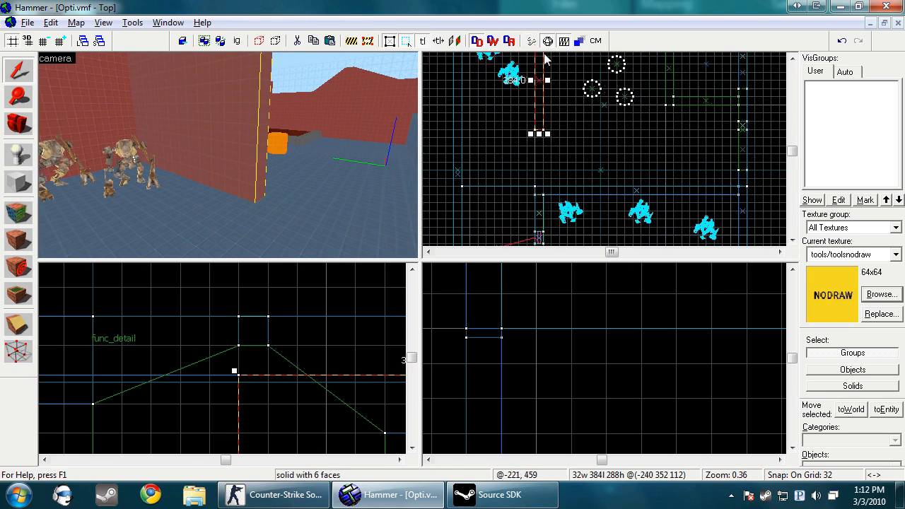
pyautogui.press('Up')
pyautogui.hotkey('shift', 'a')
pyautogui.click(185, 126)
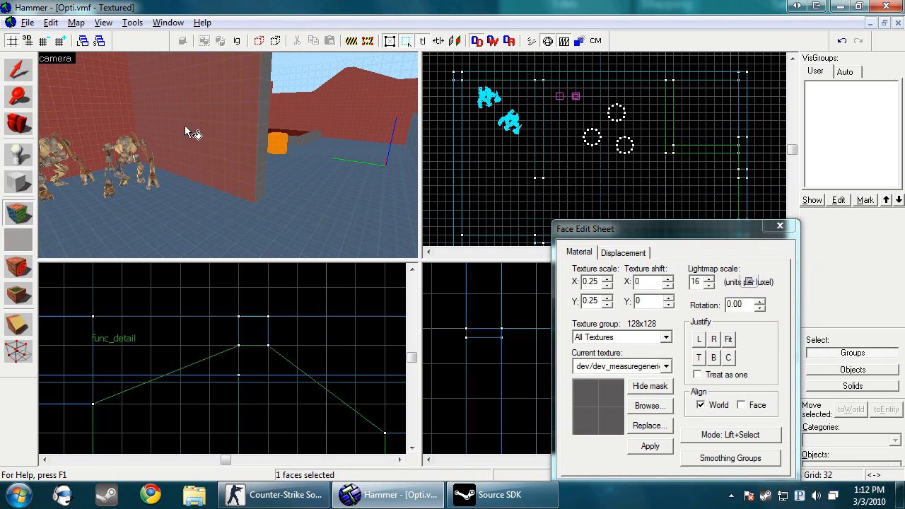
pyautogui.click(781, 226)
pyautogui.press('z')
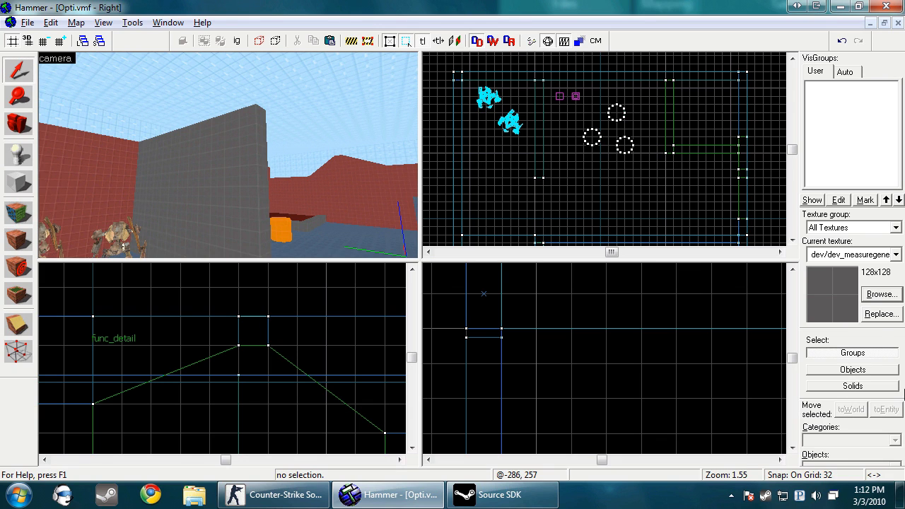
# Choose tools/toolsnodraw from the recent textures, resample the freestanding wall's face, and close the face editing sheet
pyautogui.click(851, 255)
pyautogui.click(854, 253)
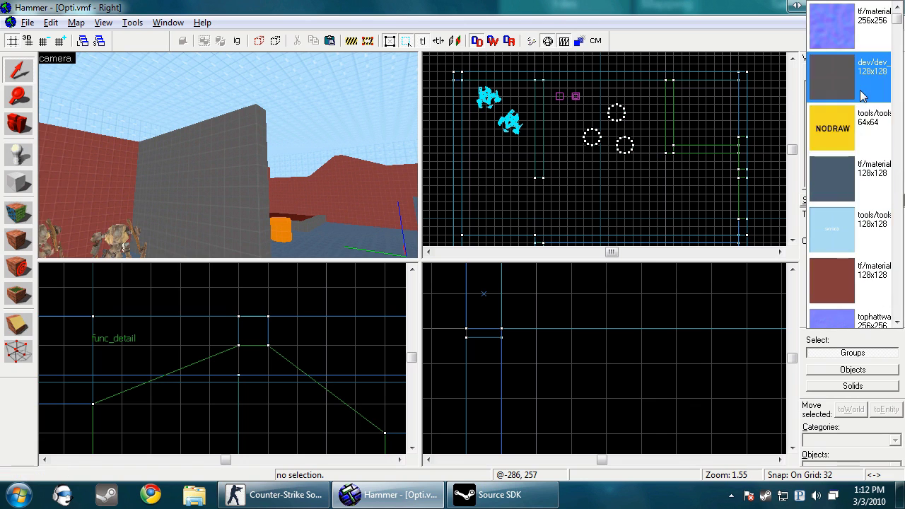
pyautogui.click(857, 126)
pyautogui.click(18, 211)
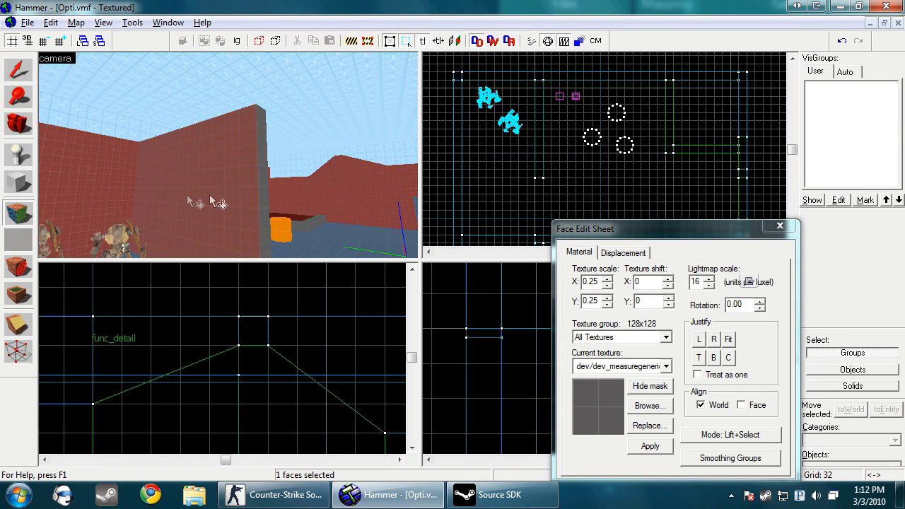
pyautogui.click(780, 226)
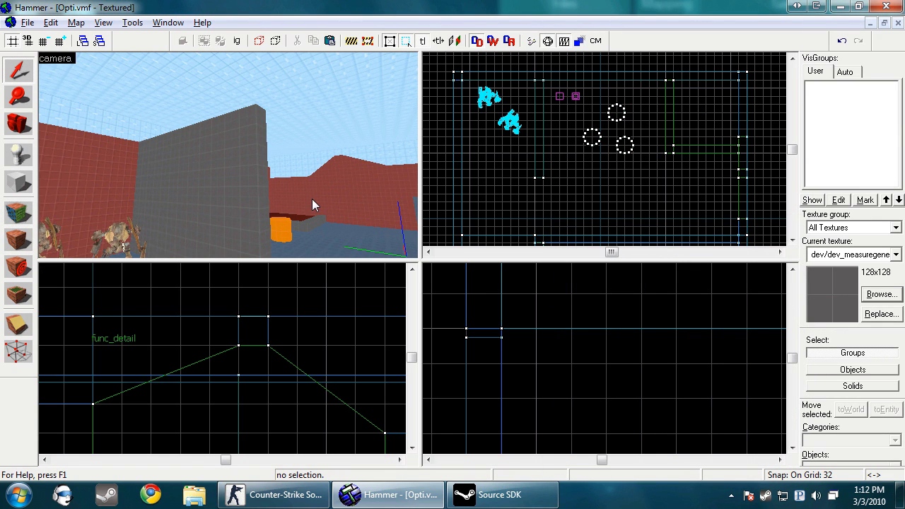
# Compile the map with BSP on Normal, VIS and RAD set to No, without running the game, and close the compile log
pyautogui.press('z')
pyautogui.press('d')
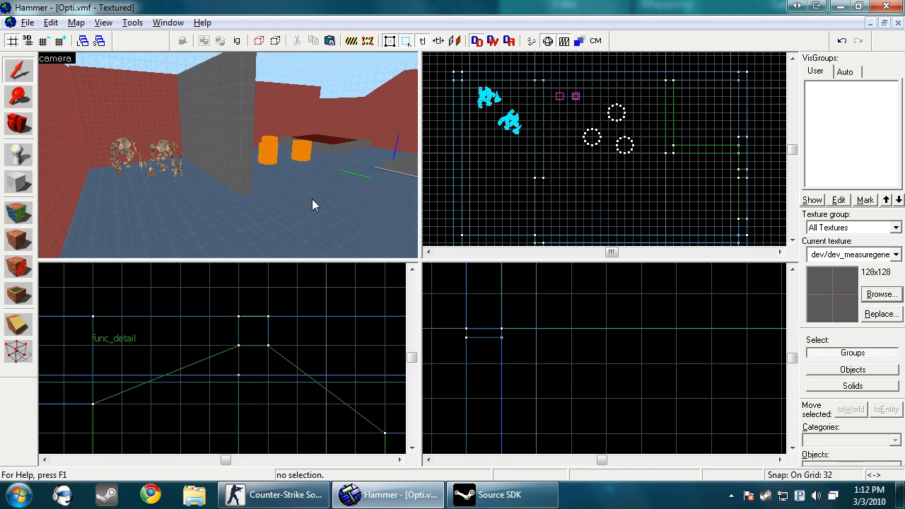
pyautogui.press('z')
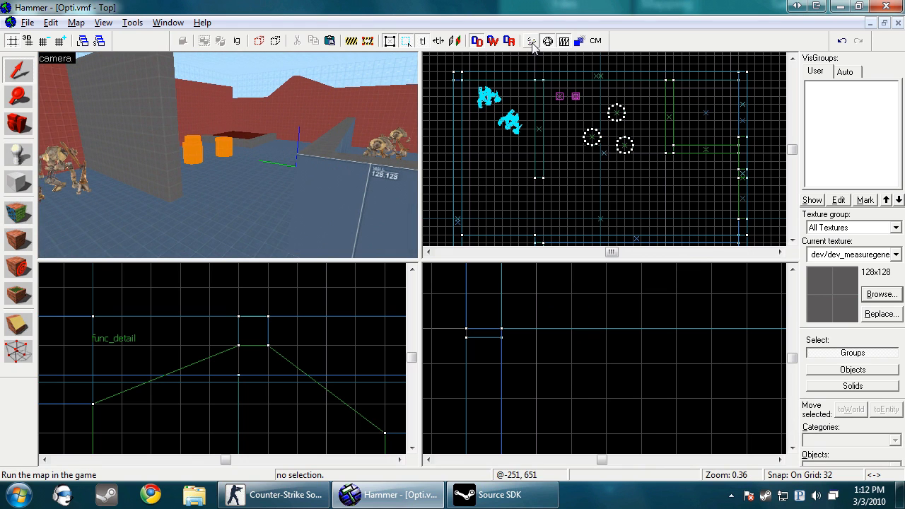
pyautogui.click(532, 41)
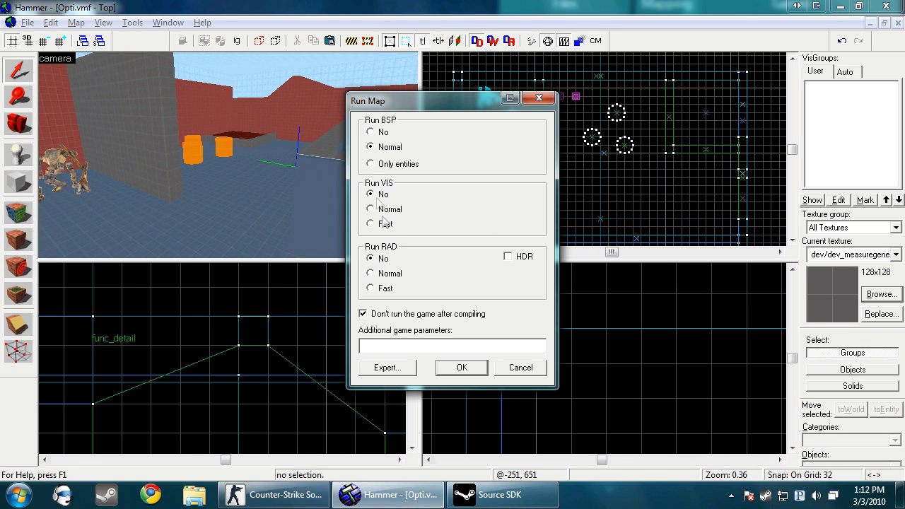
pyautogui.click(461, 368)
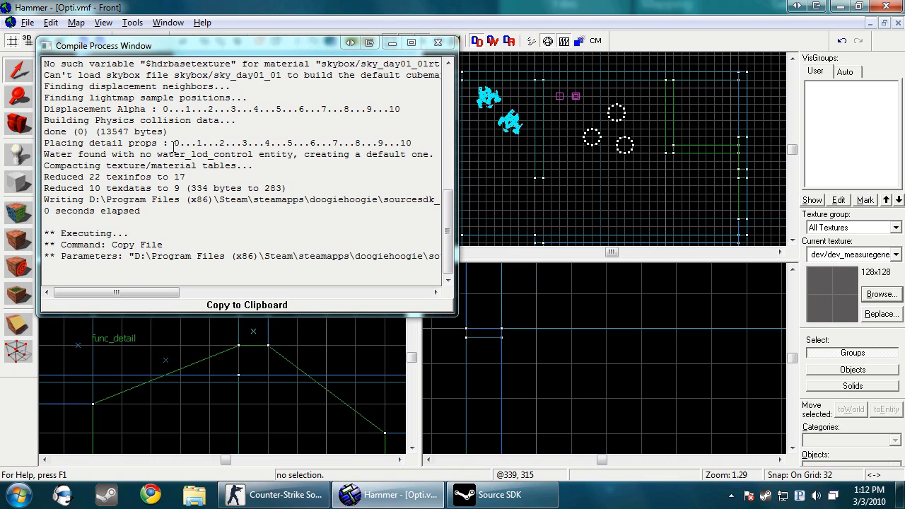
pyautogui.click(438, 42)
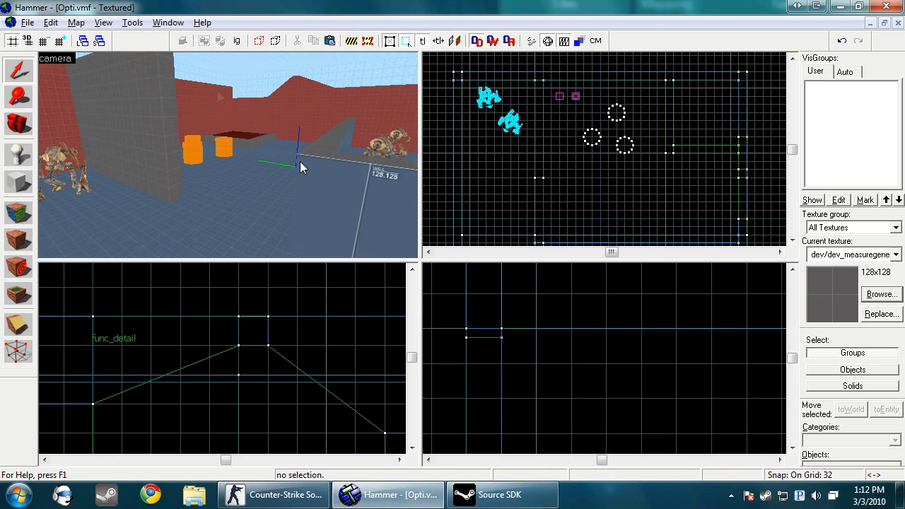
# Load the map's default pointfile again and examine the new red leak line in the top view
pyautogui.click(76, 22)
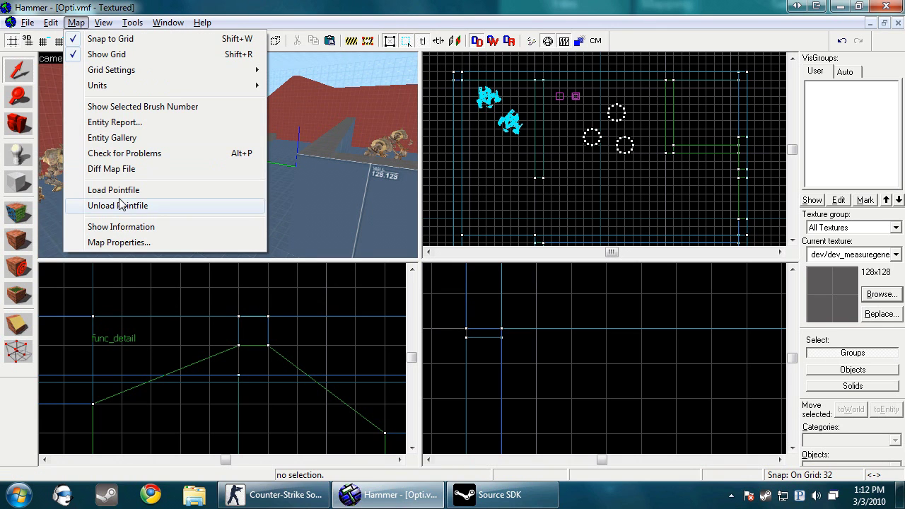
pyautogui.click(118, 190)
pyautogui.click(516, 305)
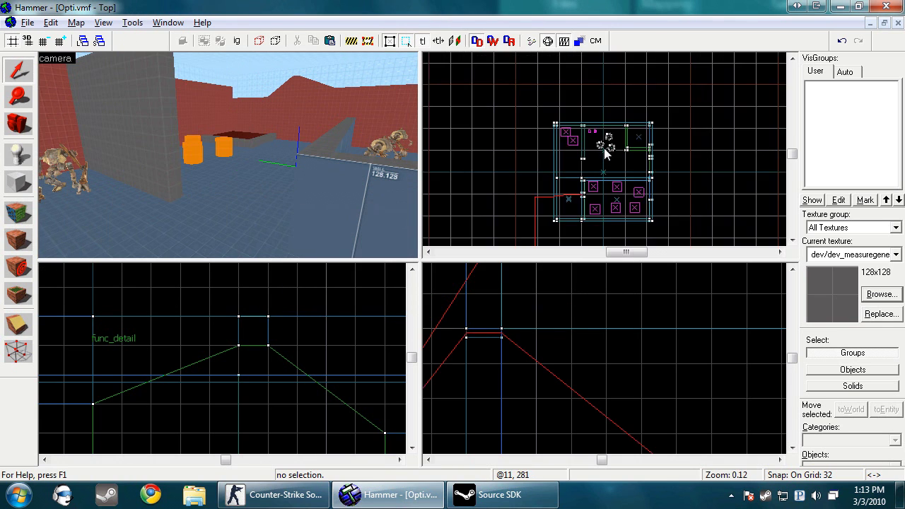
pyautogui.scroll(-1, 604, 153)
pyautogui.scroll(3, 588, 198)
# Follow the red leak line in the 3D view from the doorway up to the gap between the outer wall and skybox
pyautogui.press('z')
pyautogui.press('s')
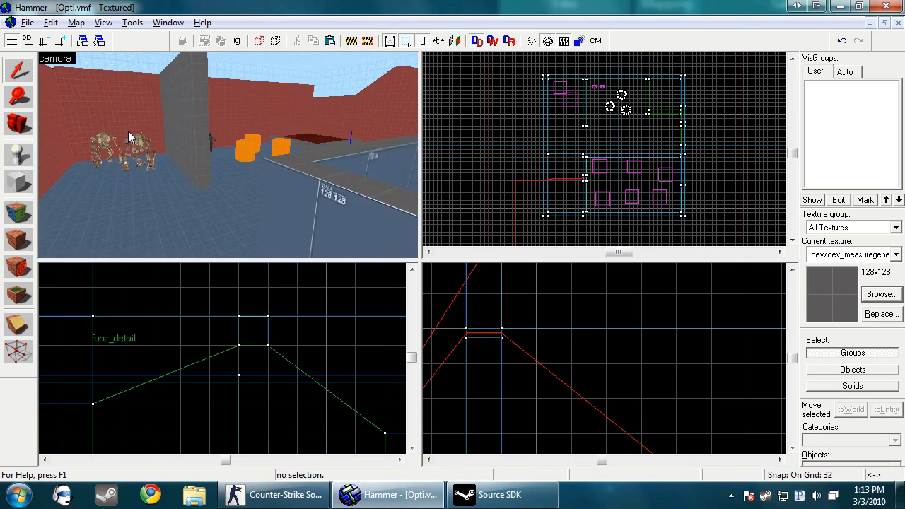
pyautogui.press('w')
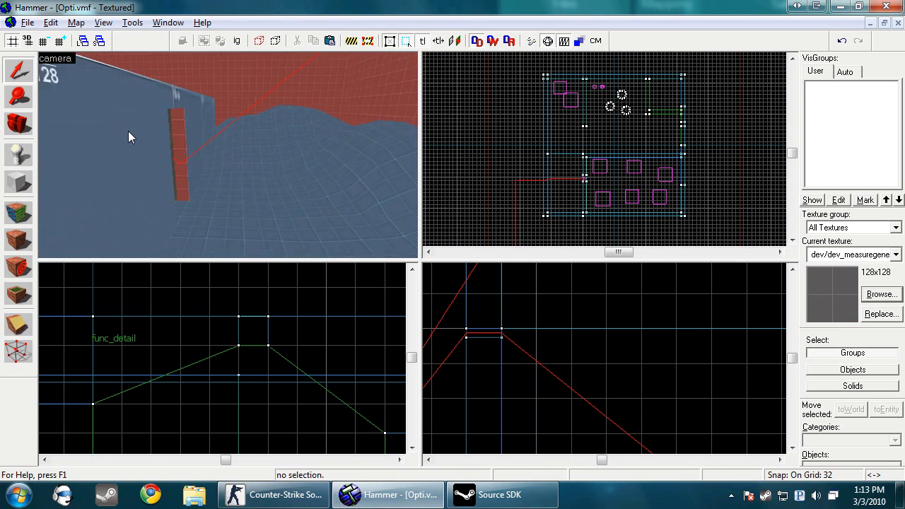
pyautogui.press('w')
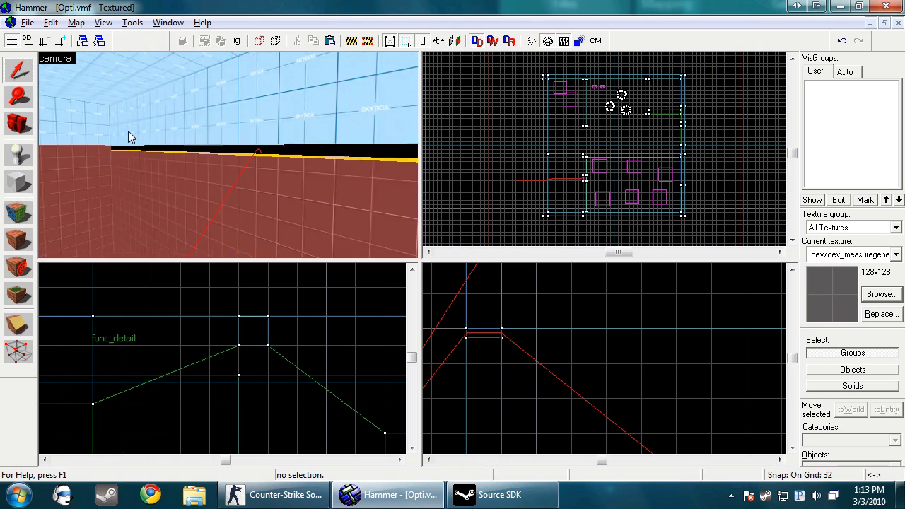
pyautogui.press('w')
pyautogui.press('z')
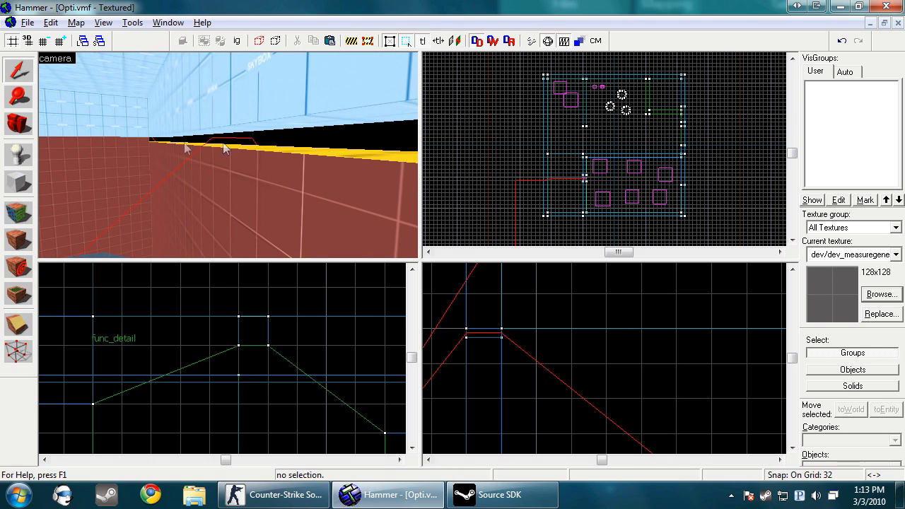
# Raise the top of the 1152-unit-long outer wall to meet the skybox brush, closing the gap, and deselect it
pyautogui.click(257, 140)
pyautogui.click(289, 145)
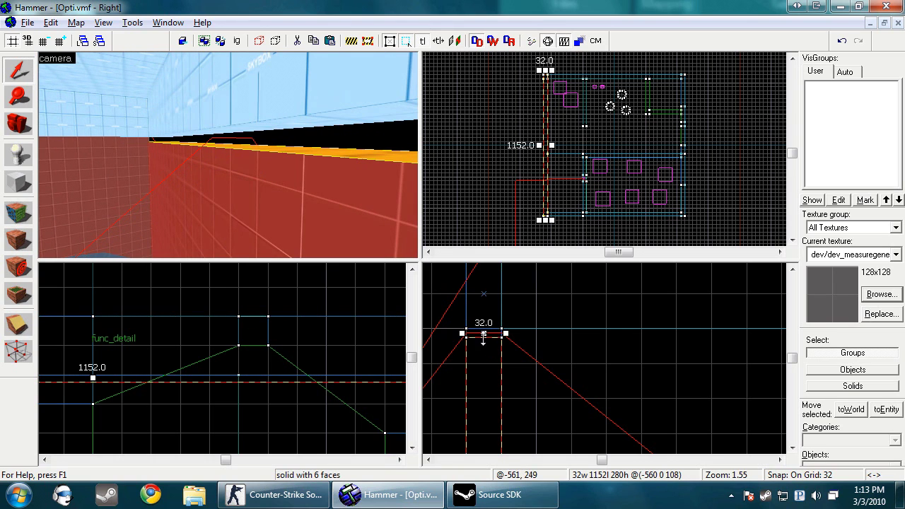
pyautogui.scroll(5, 483, 338)
pyautogui.moveTo(483, 353); pyautogui.dragTo(479, 344)
pyautogui.click(570, 324)
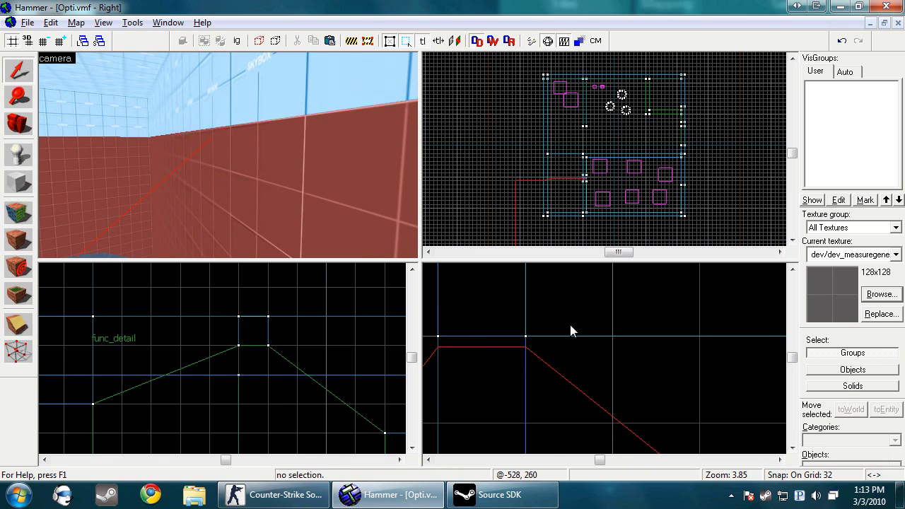
# Recompile the map with BSP on Normal, VIS and RAD on No, without running the game, and close the compile log
pyautogui.press('s')
pyautogui.press('F9')
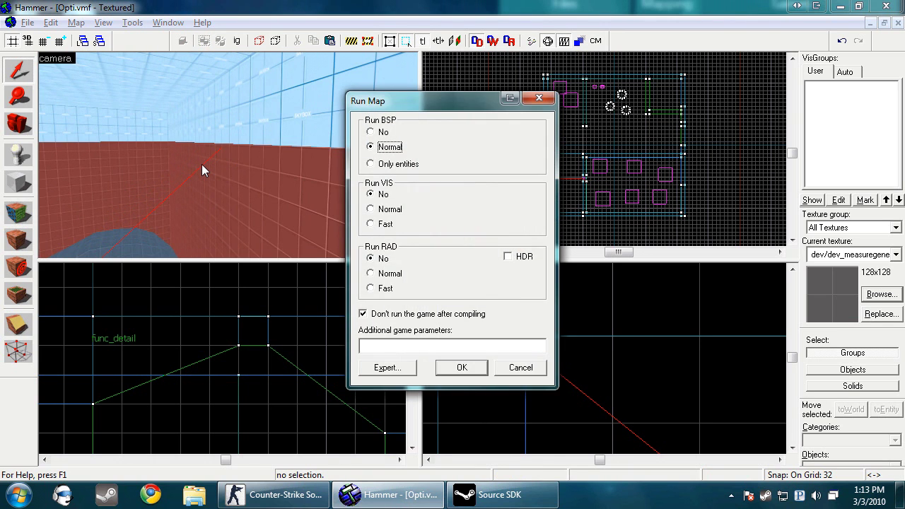
pyautogui.press('Return')
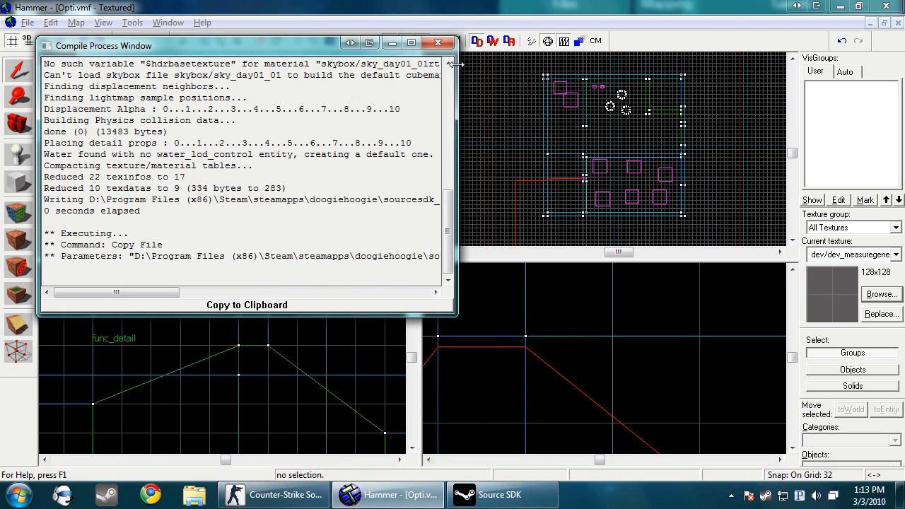
pyautogui.click(437, 43)
# Load the map's default pointfile to display the leak line from the latest compile
pyautogui.click(76, 22)
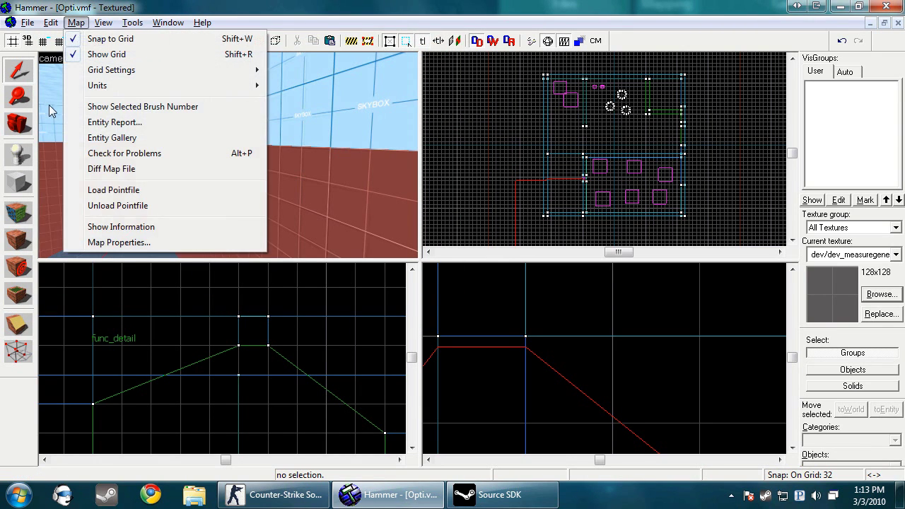
pyautogui.click(113, 189)
pyautogui.click(518, 305)
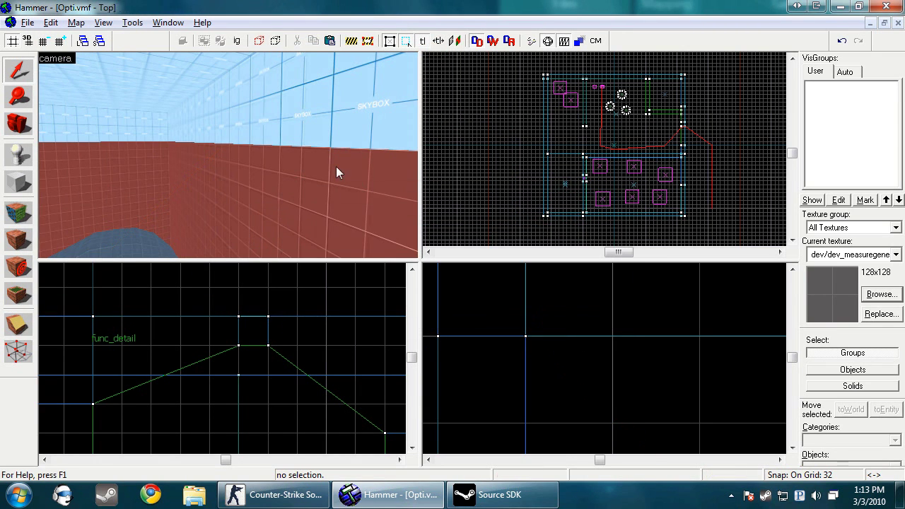
# Follow the red leak line in the 3D view across the courtyard to where it passes through the outer wall
pyautogui.press('w')
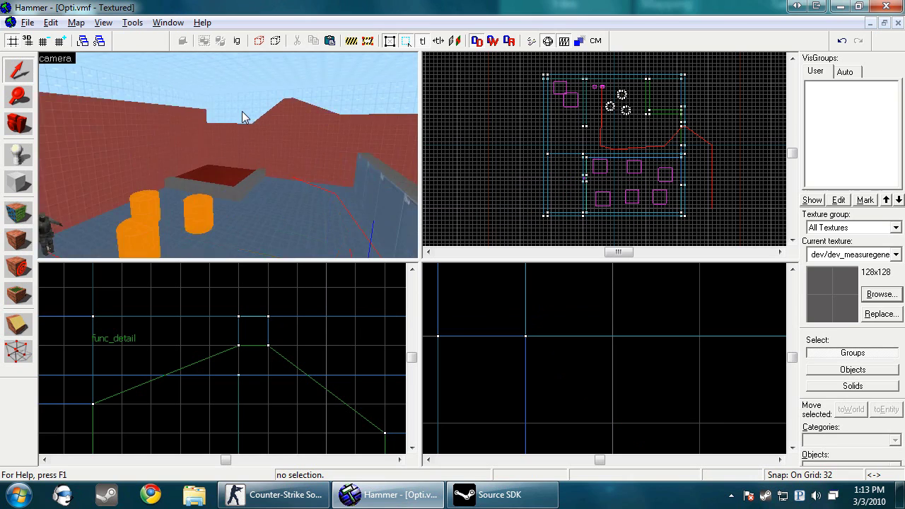
pyautogui.press('w')
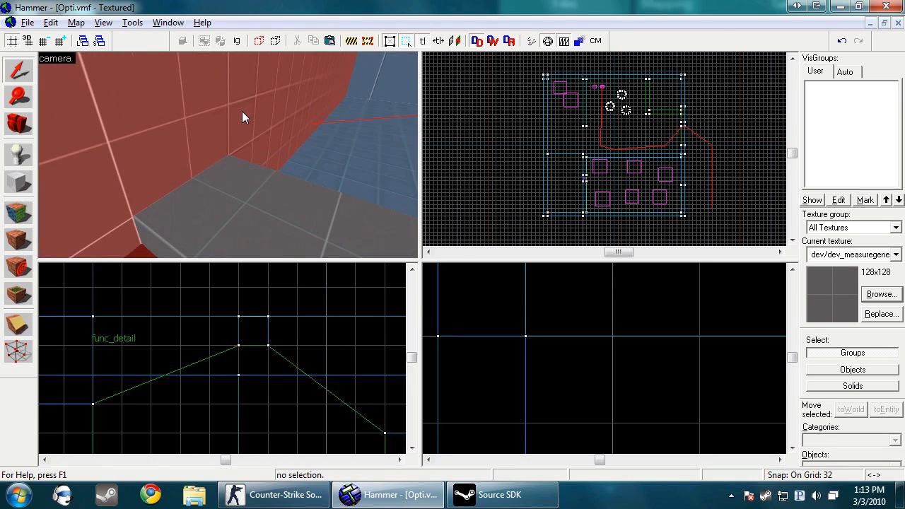
pyautogui.press('Up')
pyautogui.press('Up')
pyautogui.press('Up')
pyautogui.press('Up')
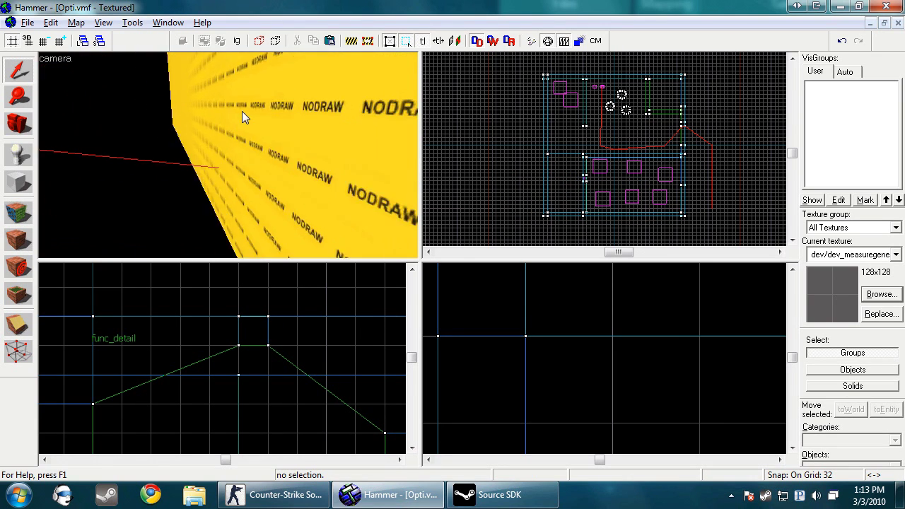
# Move the 320-unit-wide func_detail wall crossed by the leak line back to world geometry, then close its properties and deselect it
pyautogui.click(196, 141)
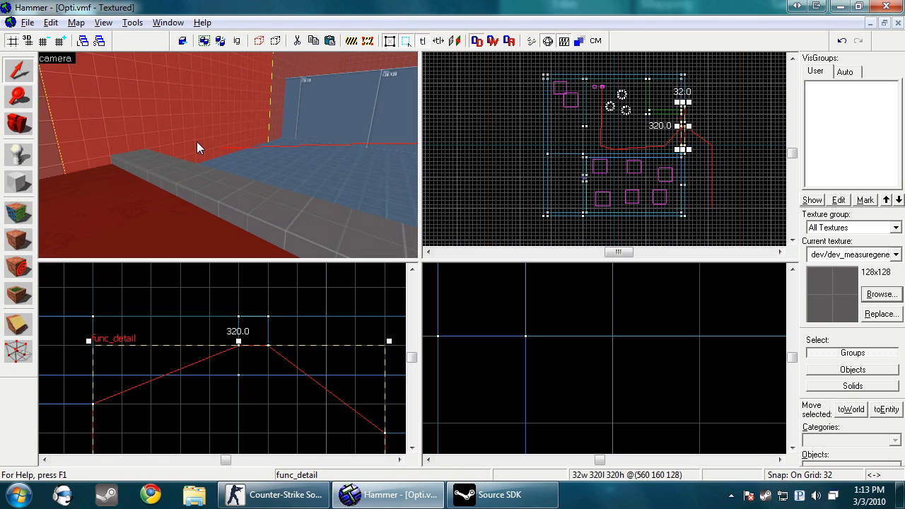
pyautogui.hotkey('alt', 'Return')
pyautogui.press('Up')
pyautogui.press('Up')
pyautogui.press('Up')
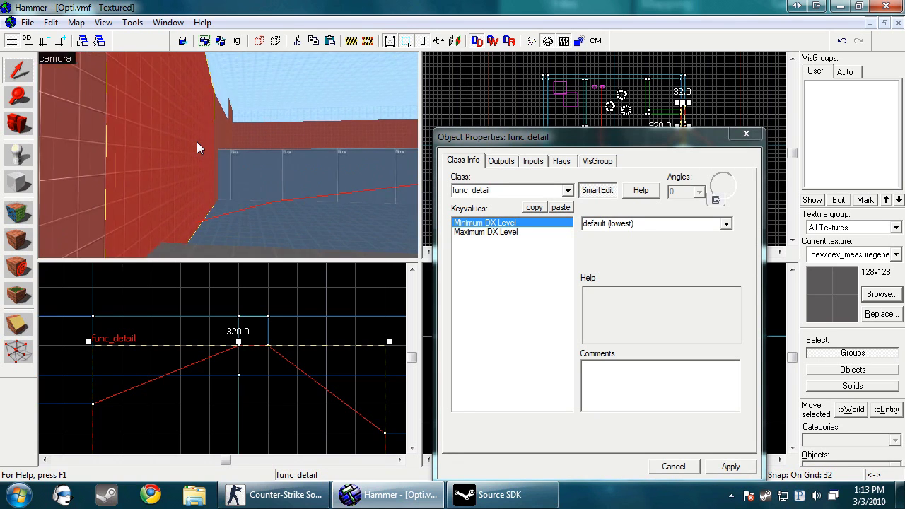
pyautogui.press('s')
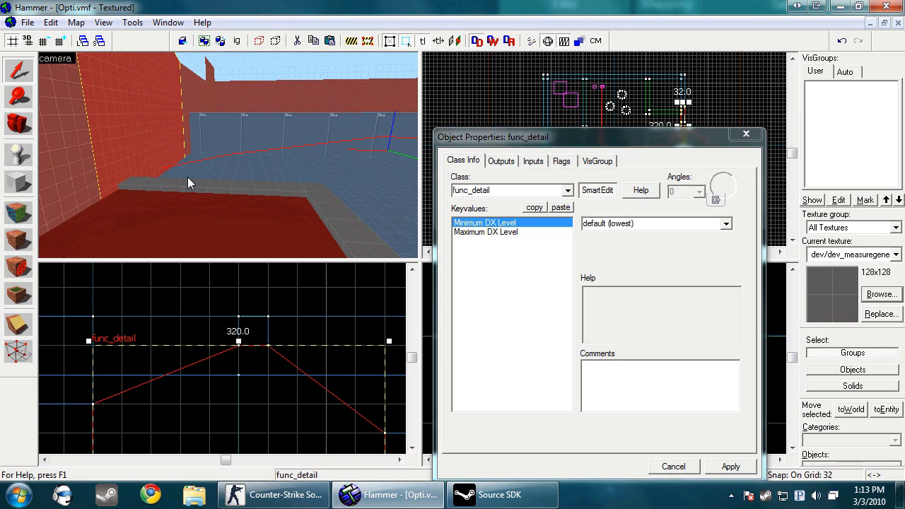
pyautogui.hotkey('ctrl', 'shift', 'w')
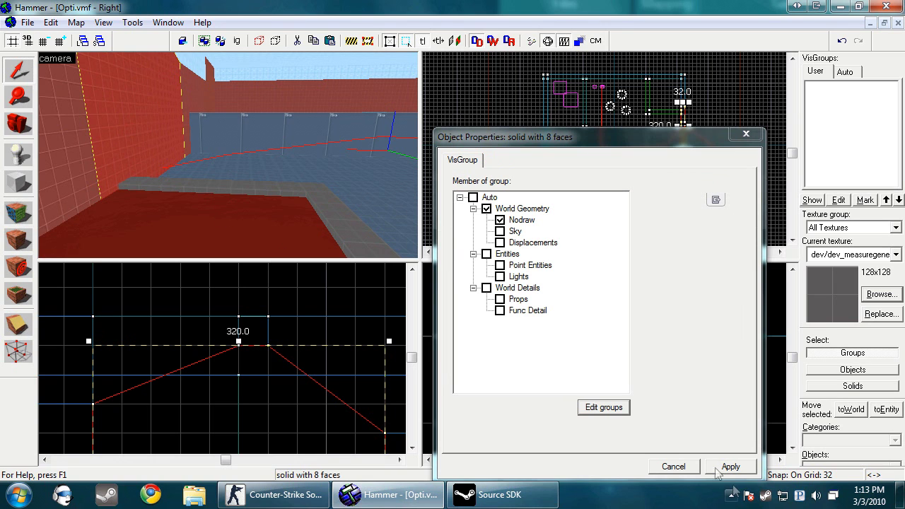
pyautogui.click(668, 465)
pyautogui.click(644, 361)
# Compile the map again with the same BSP-only settings and close the compile log
pyautogui.press('F9')
pyautogui.press('Return')
pyautogui.click(440, 43)
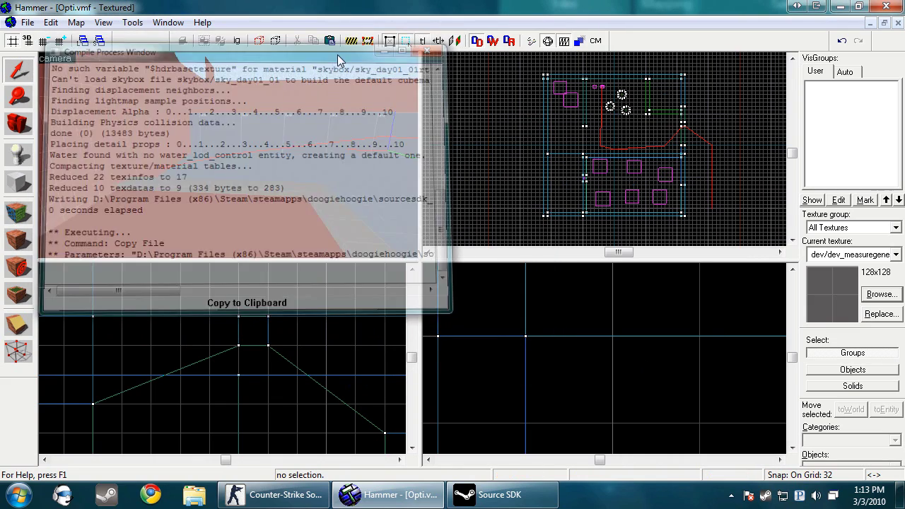
# Check for a new Opti.lin pointfile without opening one, and unload the old pointfile from the map
pyautogui.click(77, 23)
pyautogui.click(111, 190)
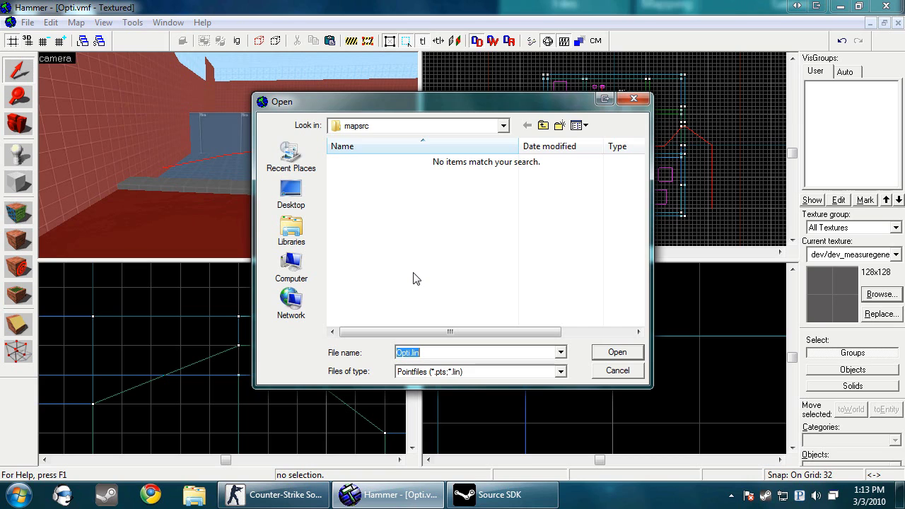
pyautogui.moveTo(339, 102); pyautogui.dragTo(329, 104)
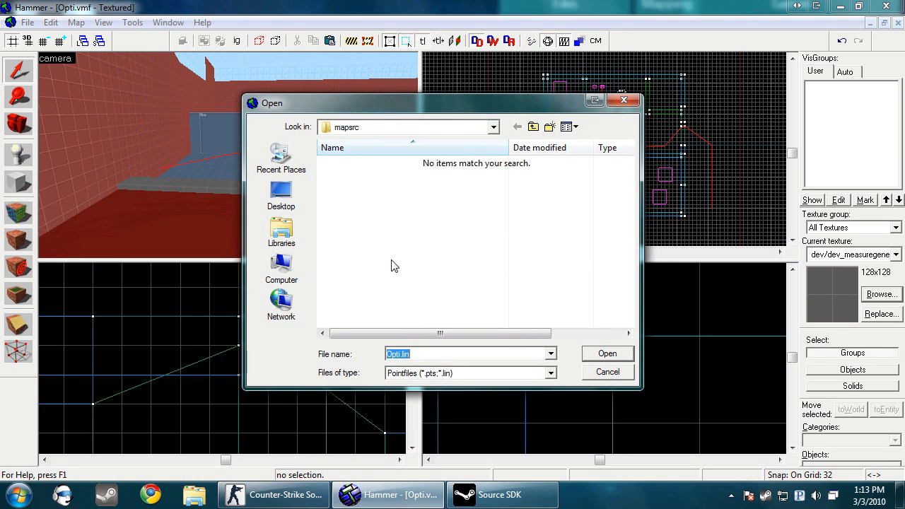
pyautogui.click(607, 373)
pyautogui.click(76, 22)
pyautogui.click(134, 206)
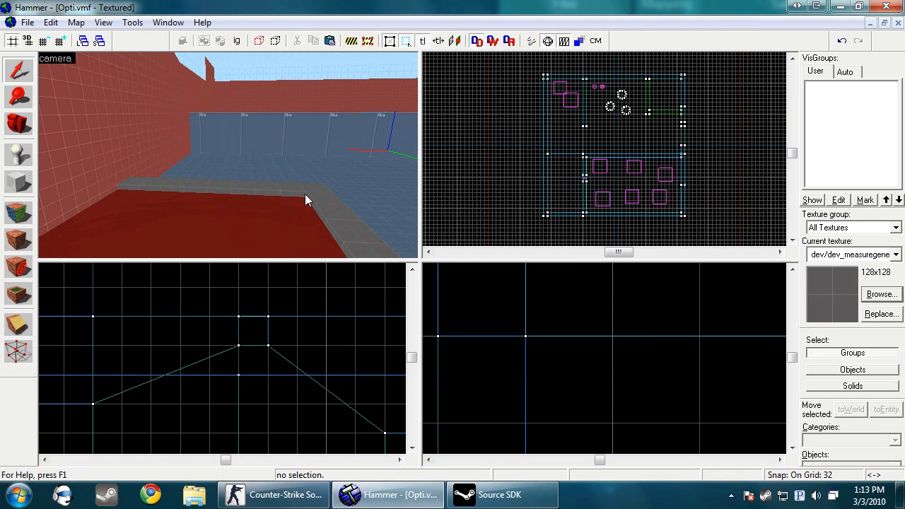
pyautogui.press('z')
pyautogui.press('Up')
pyautogui.press('Up')
pyautogui.press('Up')
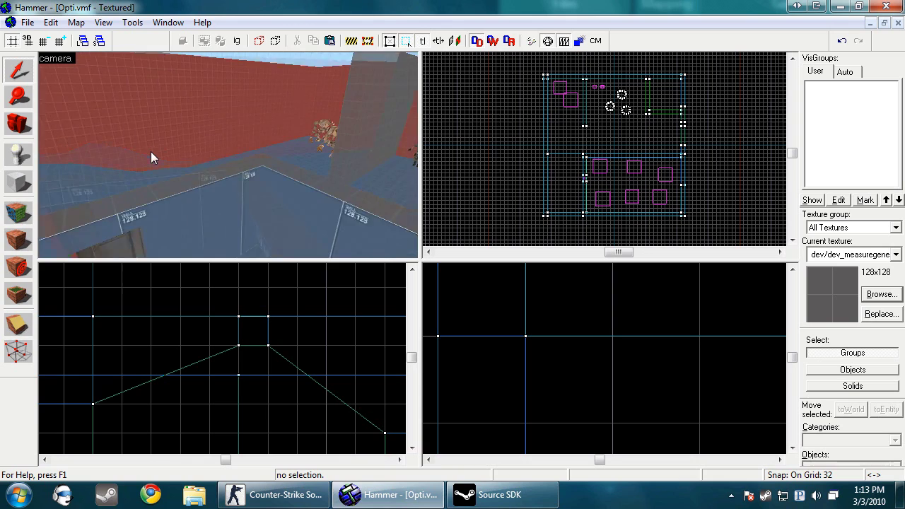